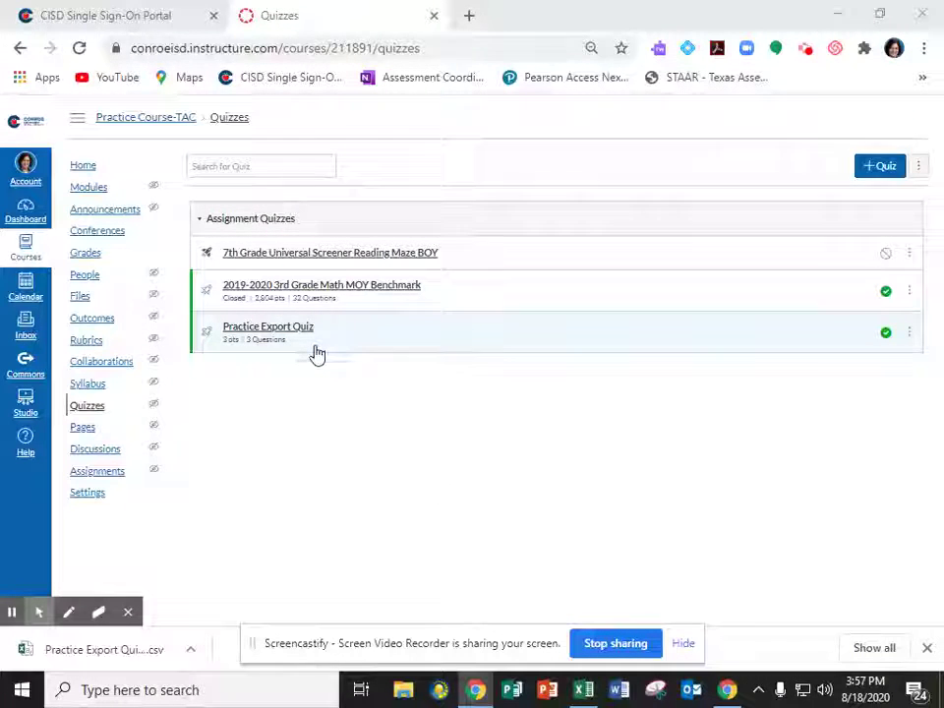
# Open the Practice Export Quiz in Canvas and scroll through its questions
pyautogui.click(268, 331)
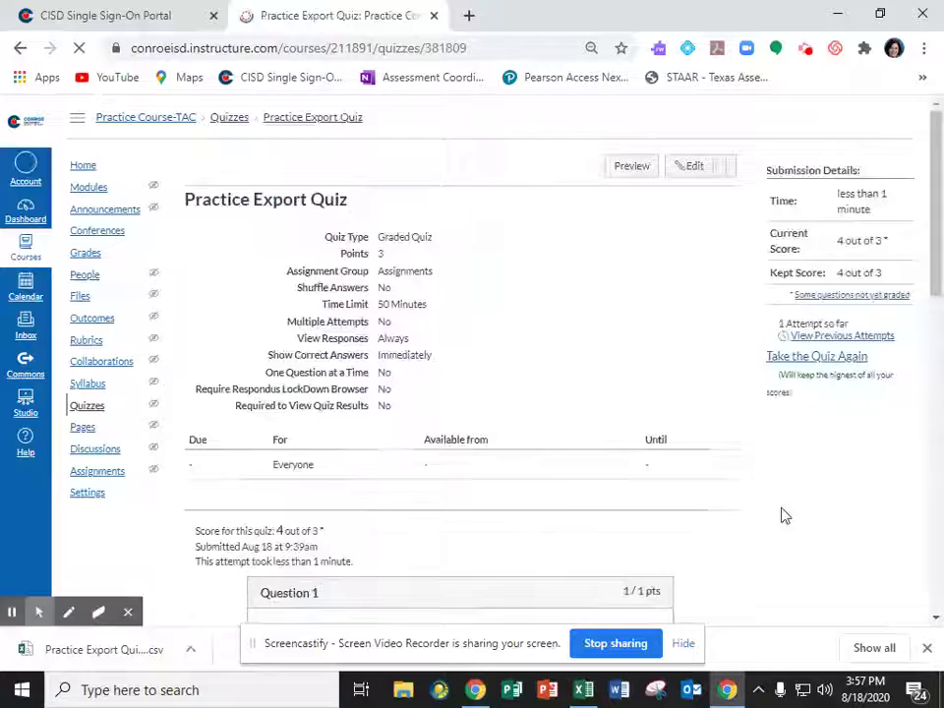
pyautogui.scroll(-5, 575, 446)
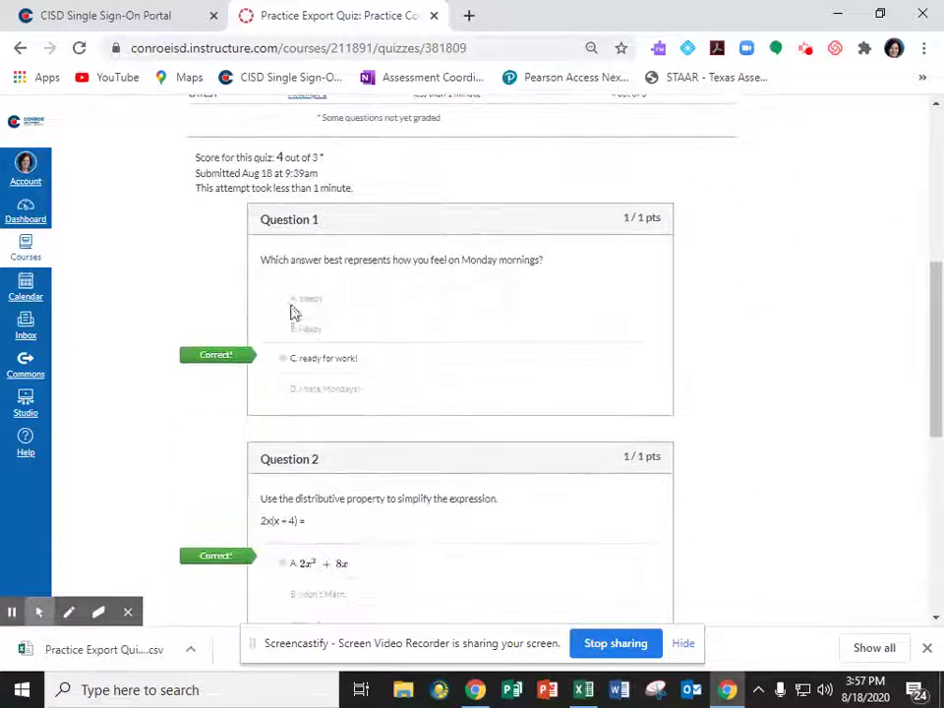
pyautogui.scroll(-4, 383, 449)
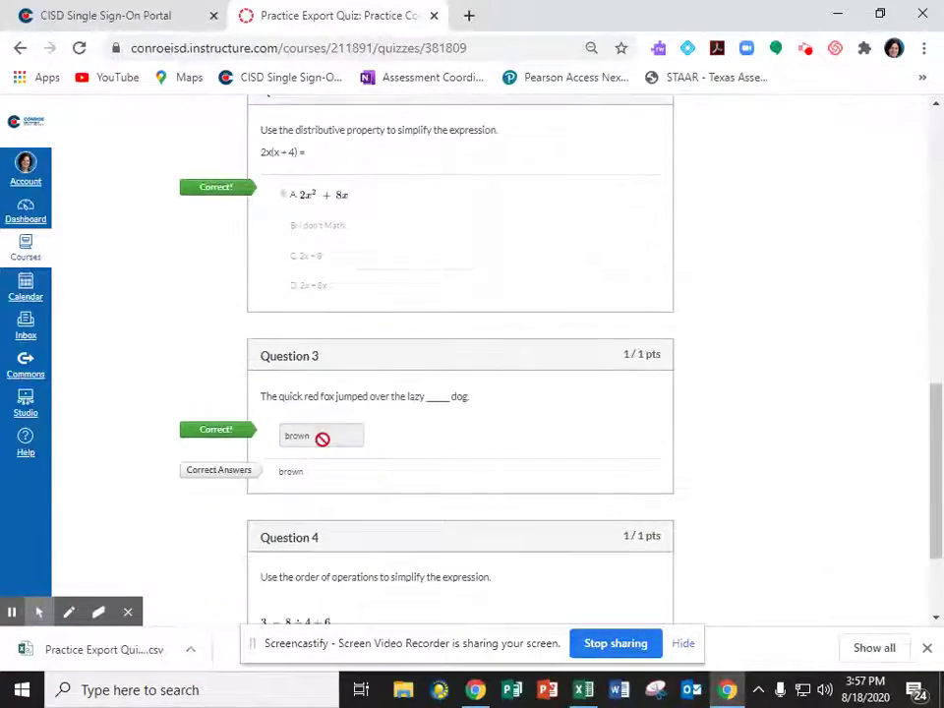
pyautogui.scroll(3, 331, 425)
pyautogui.scroll(6, 331, 424)
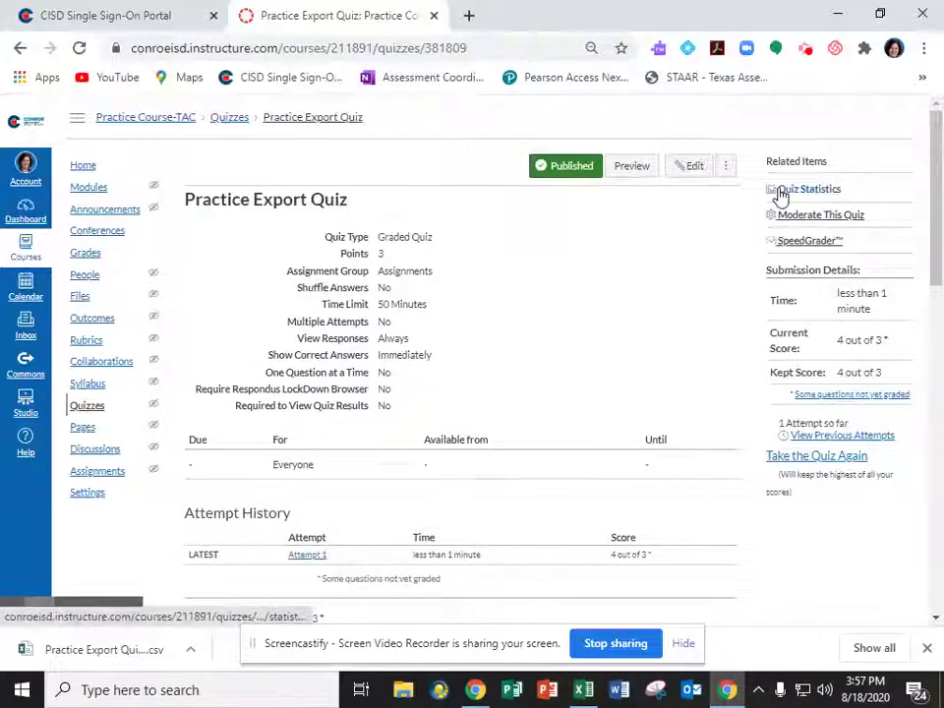
# From Quiz Statistics, download the Student Analysis report as a CSV
pyautogui.click(782, 192)
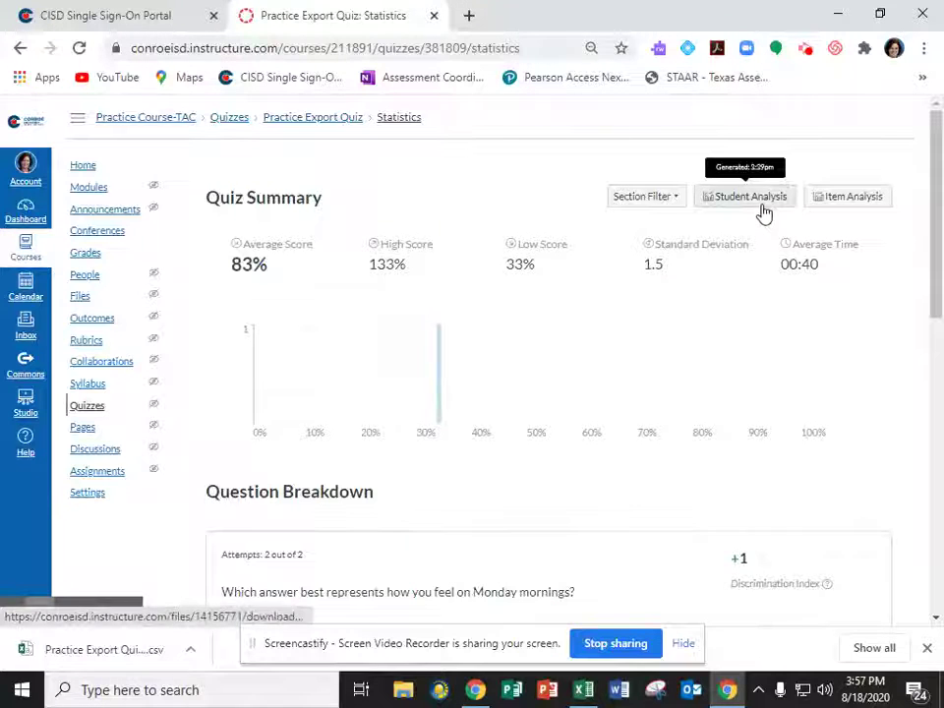
pyautogui.click(763, 211)
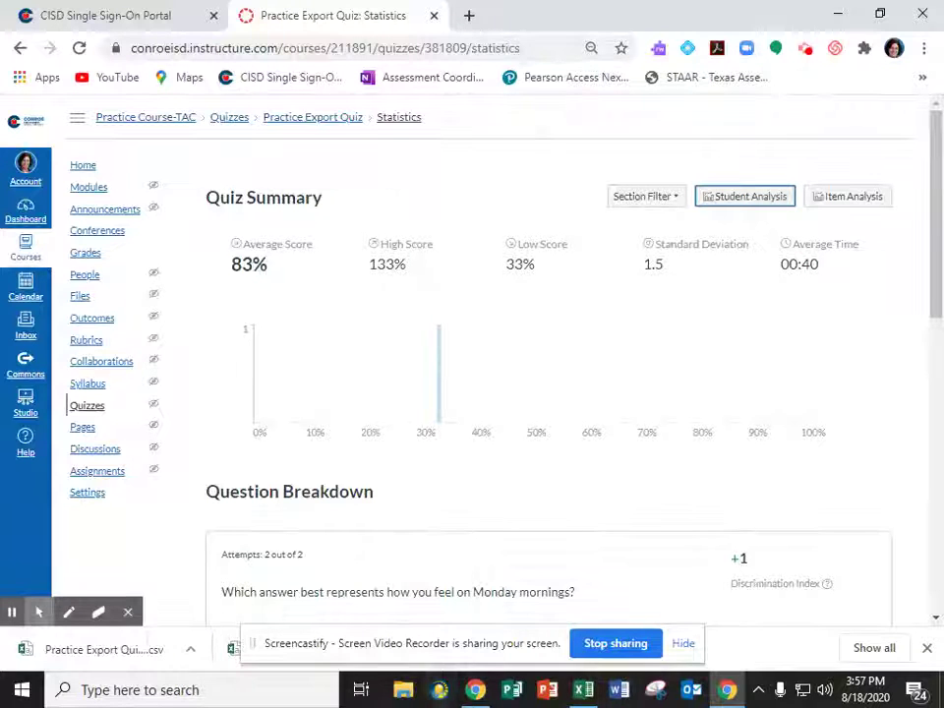
# Open the downloaded report in Excel and delete the name and id columns (A:B)
pyautogui.click(583, 691)
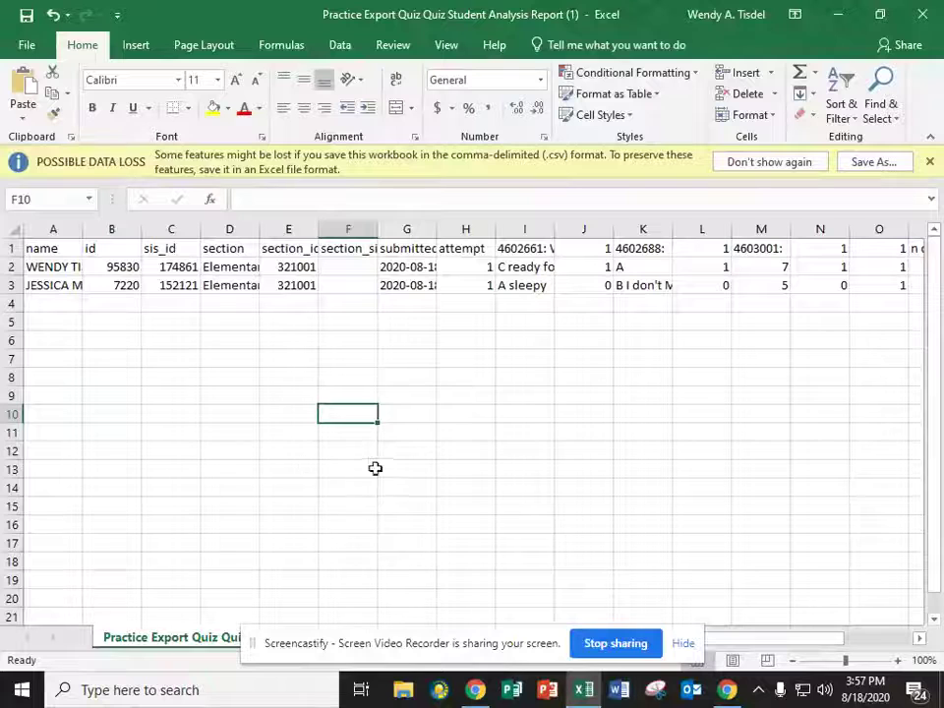
pyautogui.click(316, 436)
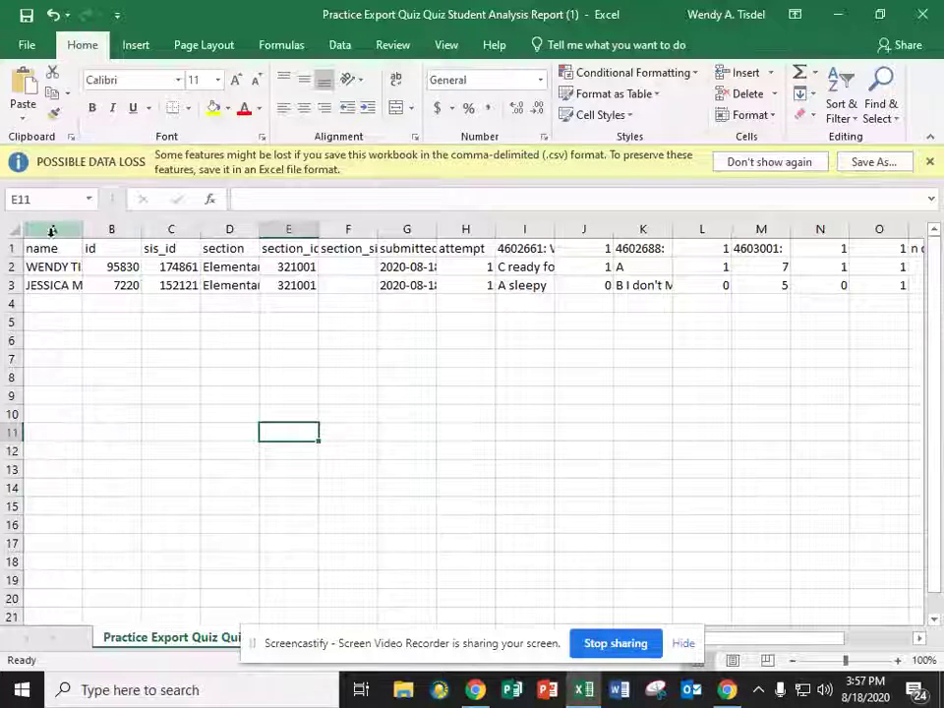
pyautogui.moveTo(54, 228); pyautogui.dragTo(110, 228)
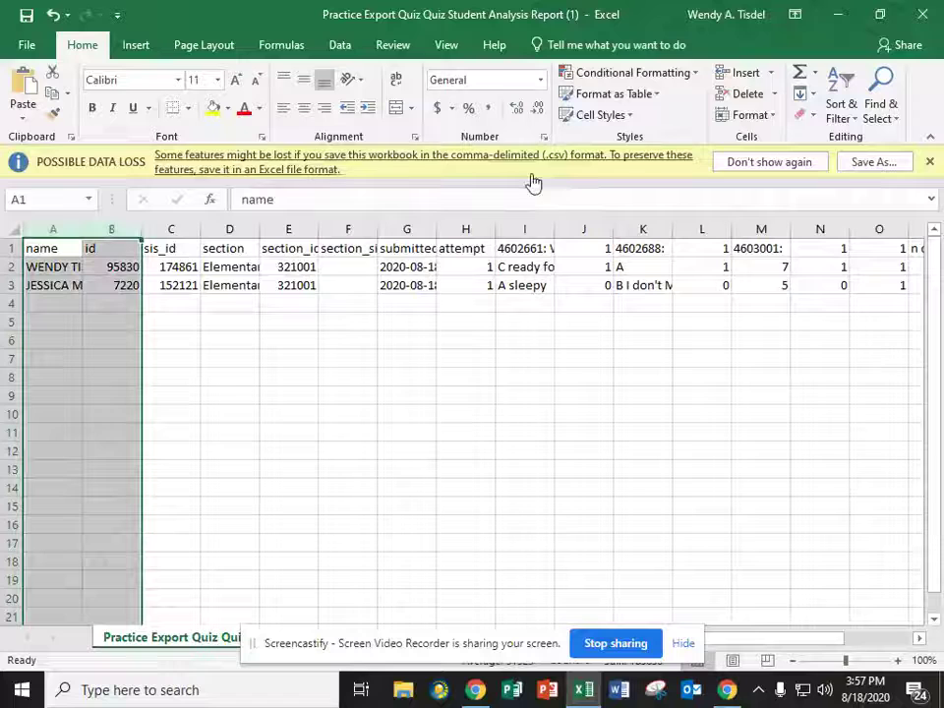
pyautogui.click(747, 93)
pyautogui.hotkey('shift', 'Left')
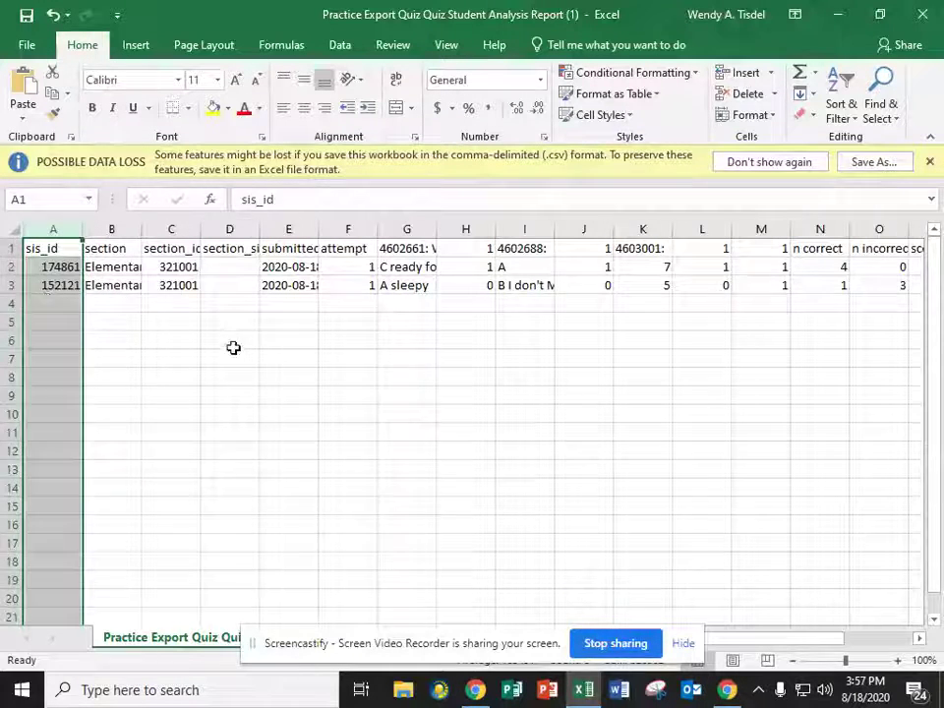
# Delete the section through attempt columns (B:F) so sis_id comes first
pyautogui.click(231, 342)
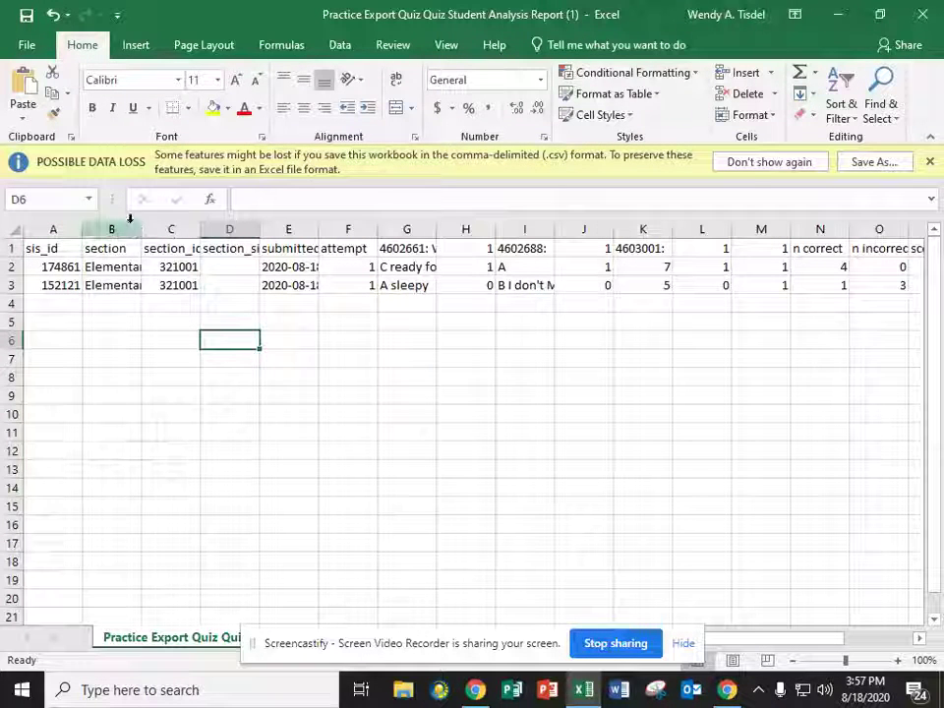
pyautogui.moveTo(129, 225); pyautogui.dragTo(365, 222)
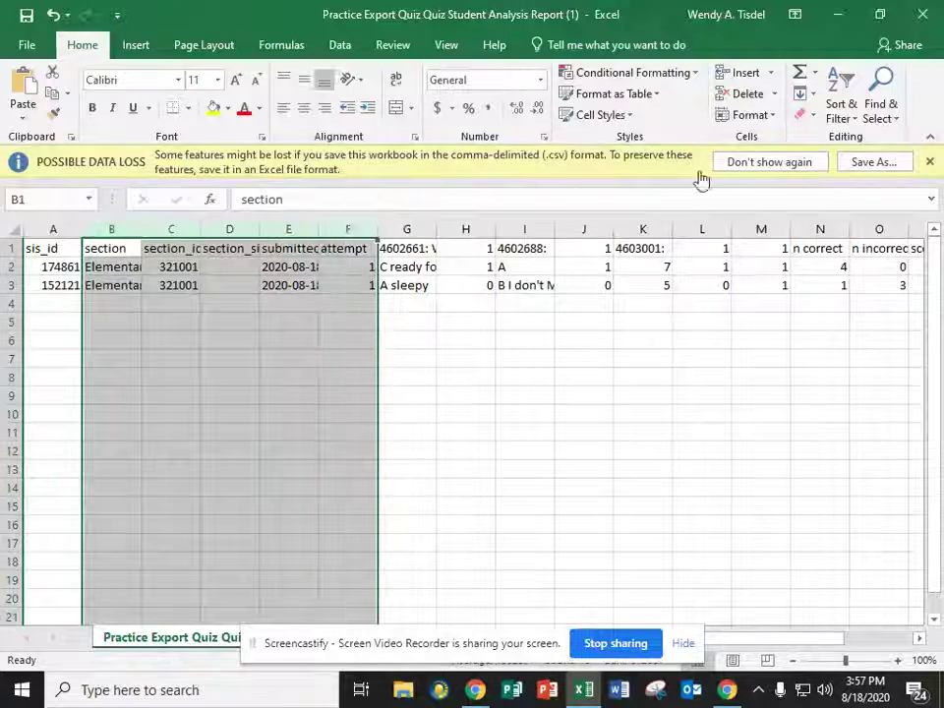
pyautogui.click(744, 94)
# Delete the points column following each of the three question answer columns
pyautogui.click(488, 395)
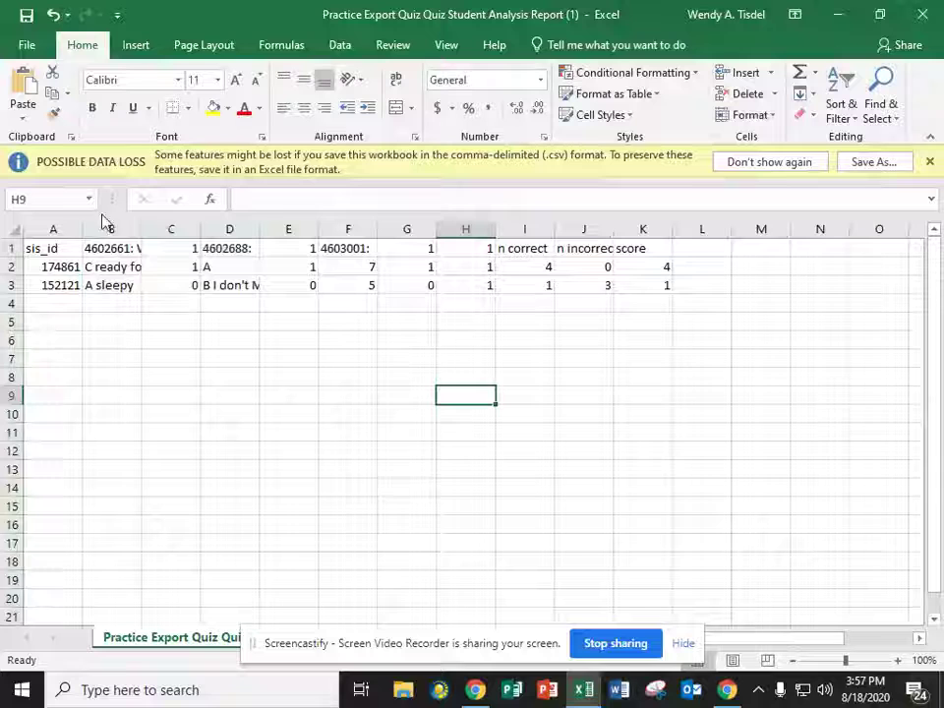
pyautogui.click(126, 229)
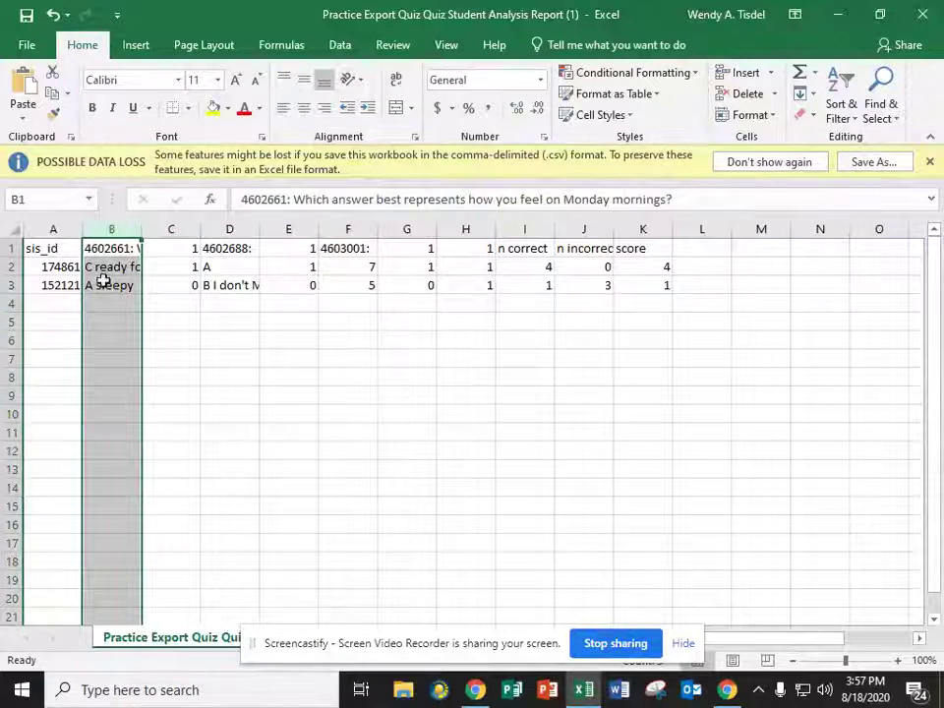
pyautogui.click(173, 229)
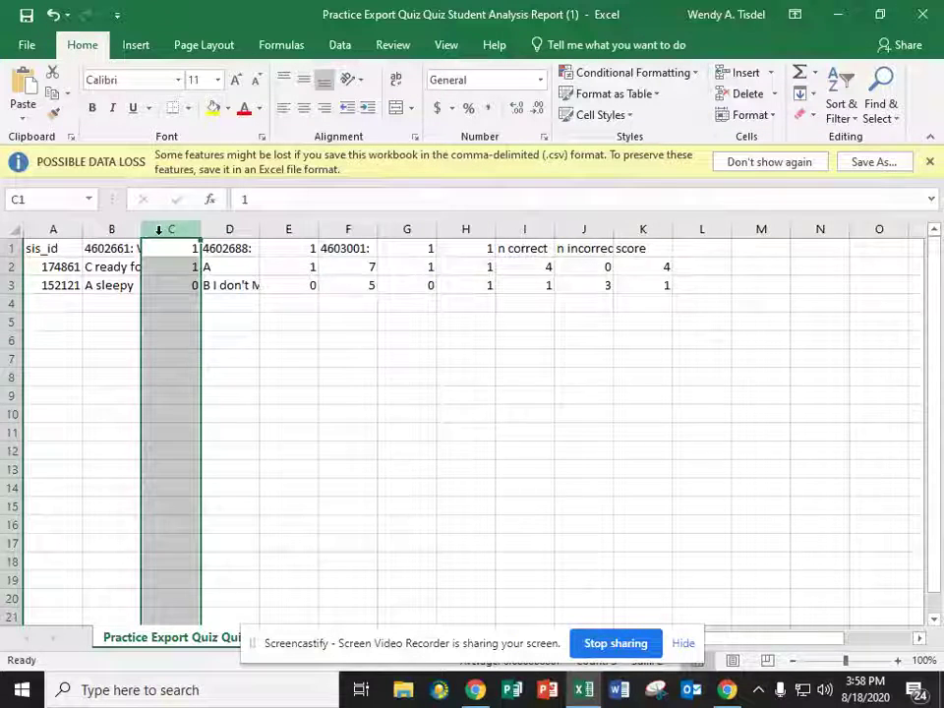
pyautogui.click(742, 93)
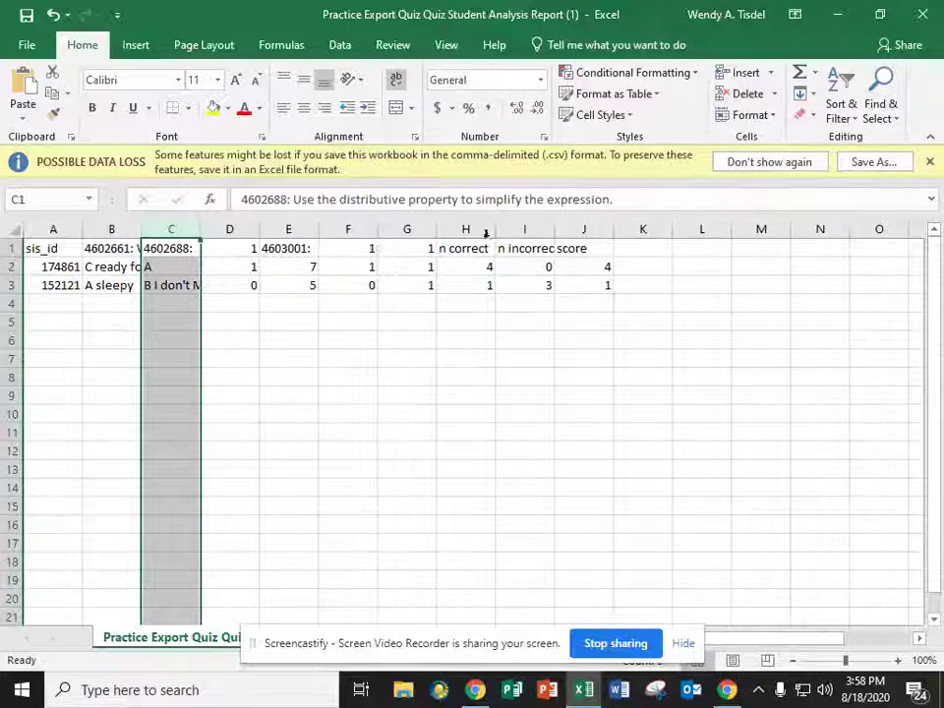
pyautogui.click(232, 229)
pyautogui.click(743, 93)
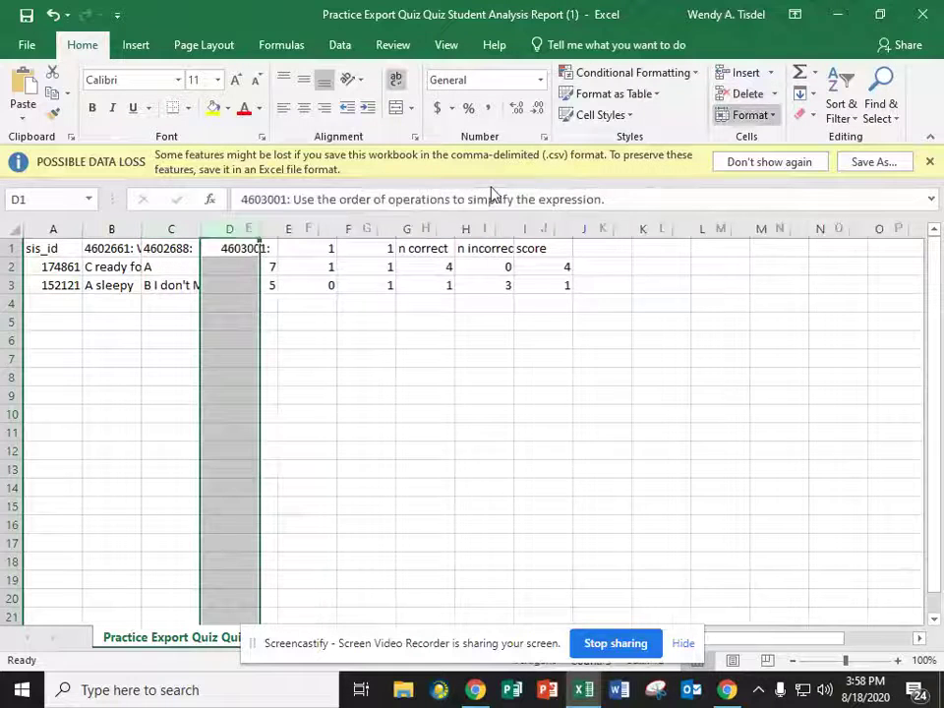
pyautogui.click(276, 230)
pyautogui.click(742, 94)
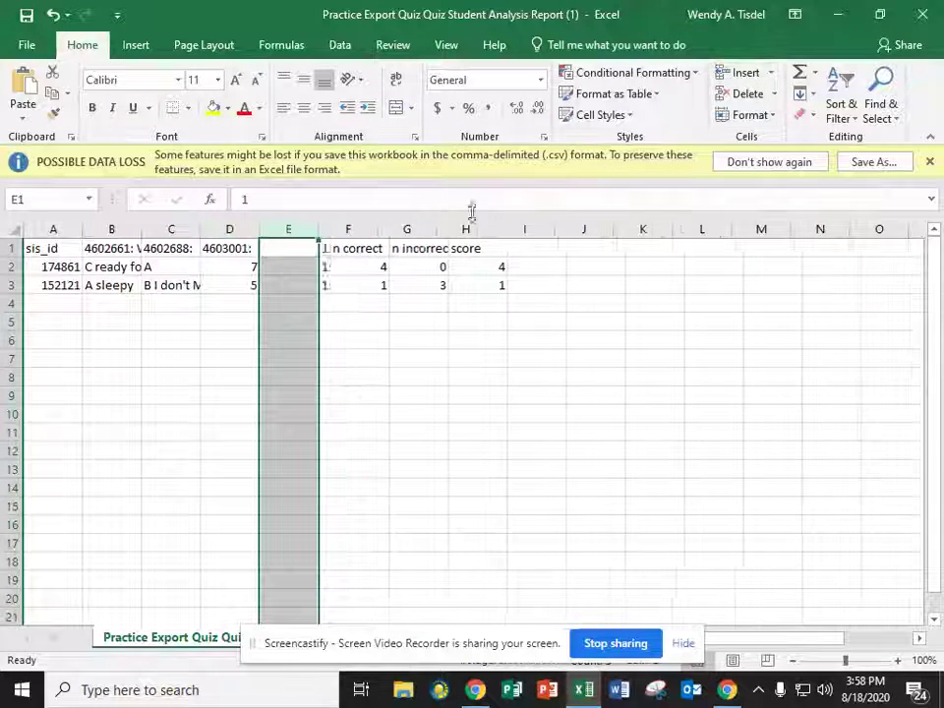
# Delete the leftover points, n correct, n incorrect and score columns, leaving sis_id plus three answers
pyautogui.click(739, 95)
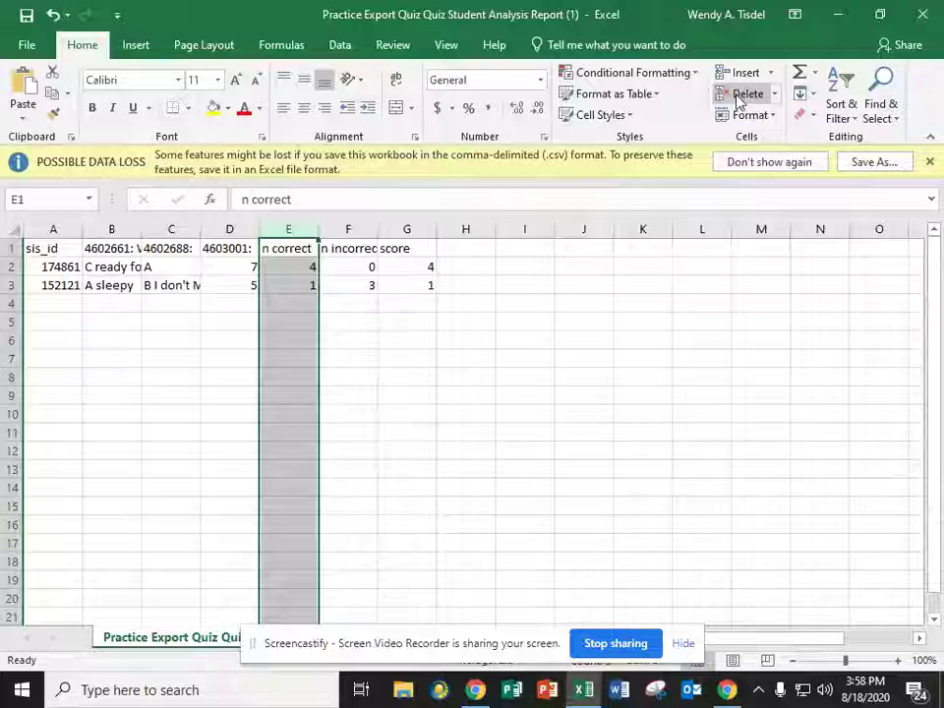
pyautogui.click(739, 95)
pyautogui.click(740, 96)
pyautogui.click(739, 95)
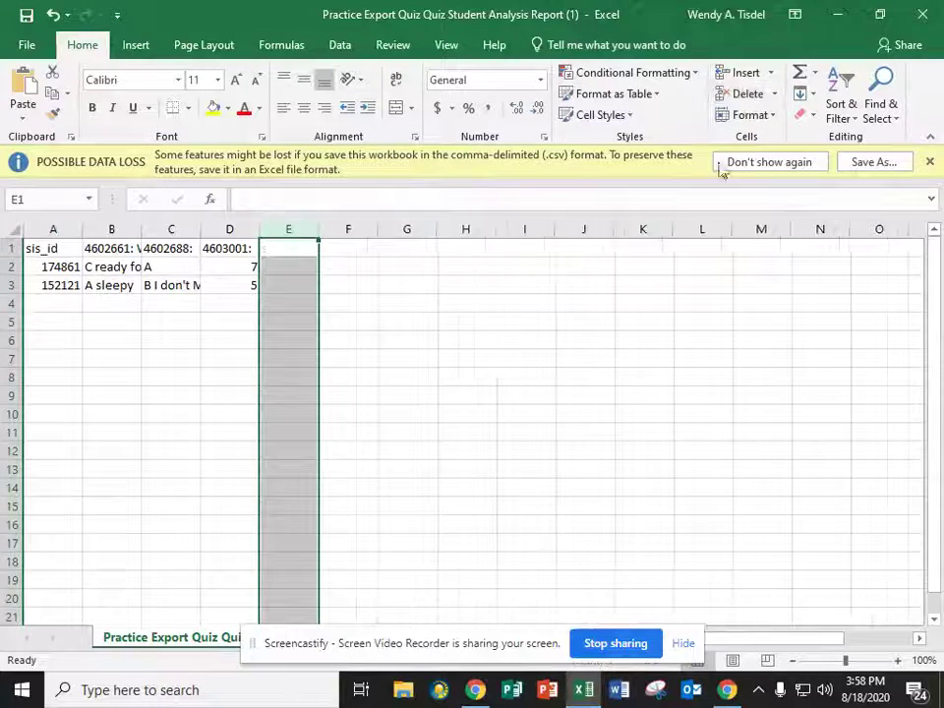
pyautogui.click(203, 320)
pyautogui.click(118, 229)
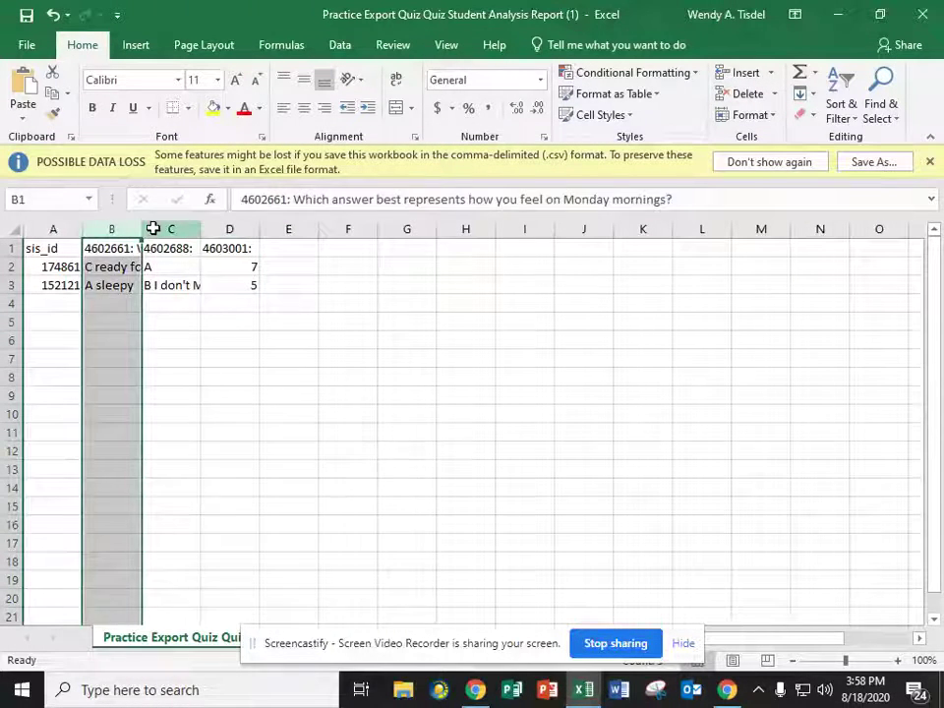
pyautogui.click(169, 228)
pyautogui.click(229, 228)
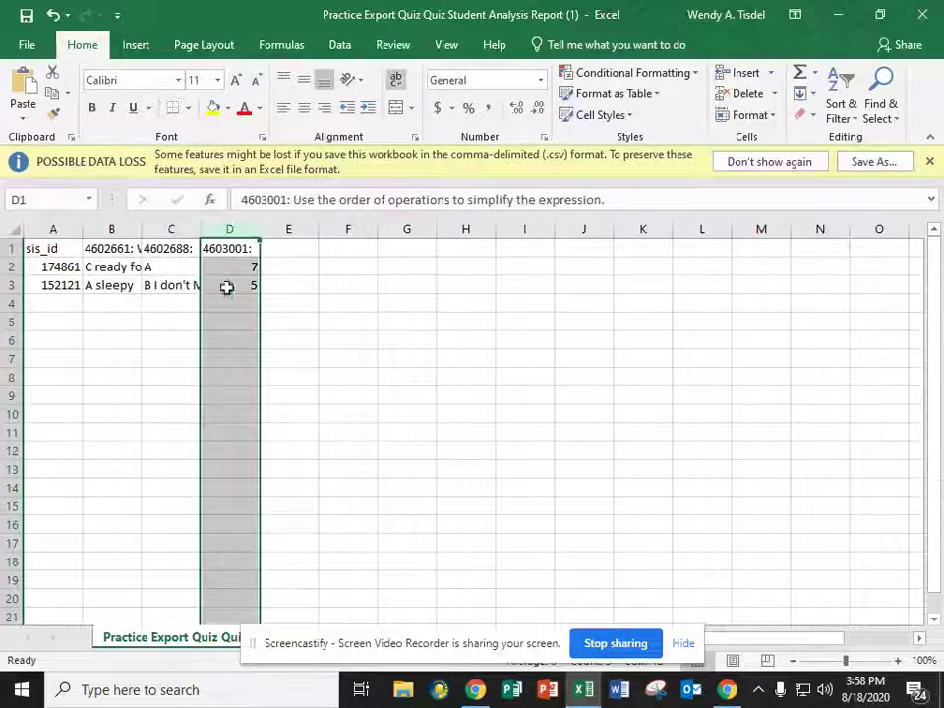
pyautogui.click(113, 358)
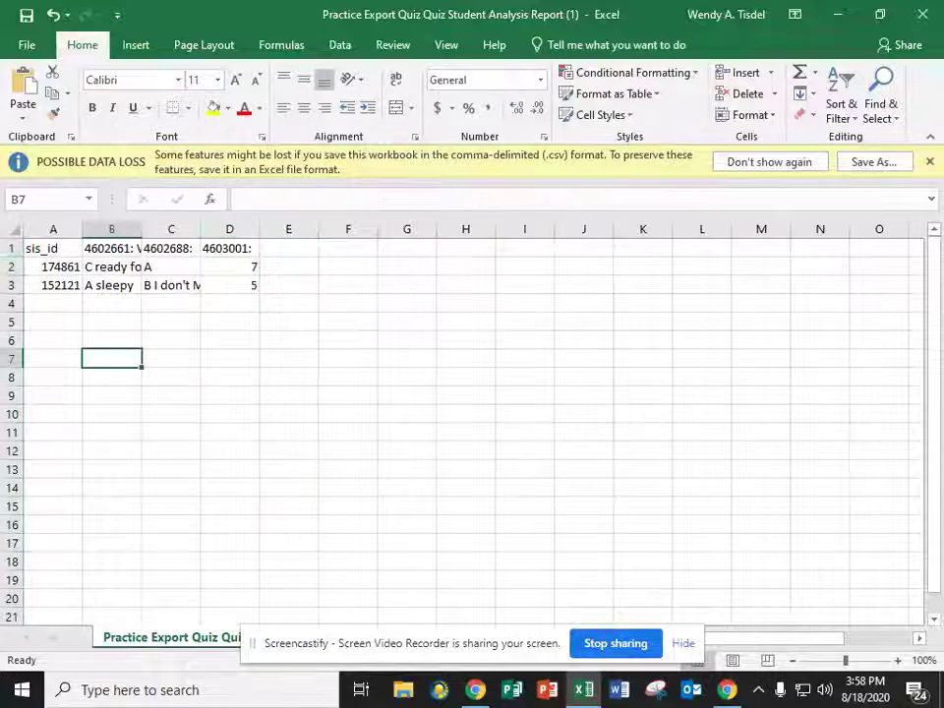
# Delete header row 1 so the student data starts at the top
pyautogui.click(12, 248)
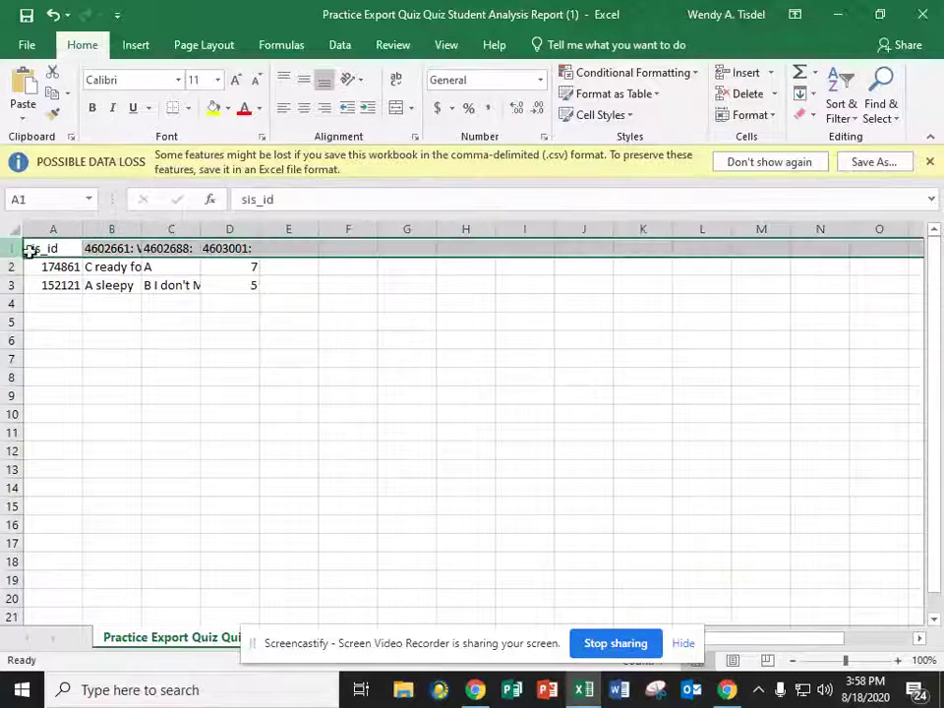
pyautogui.click(739, 93)
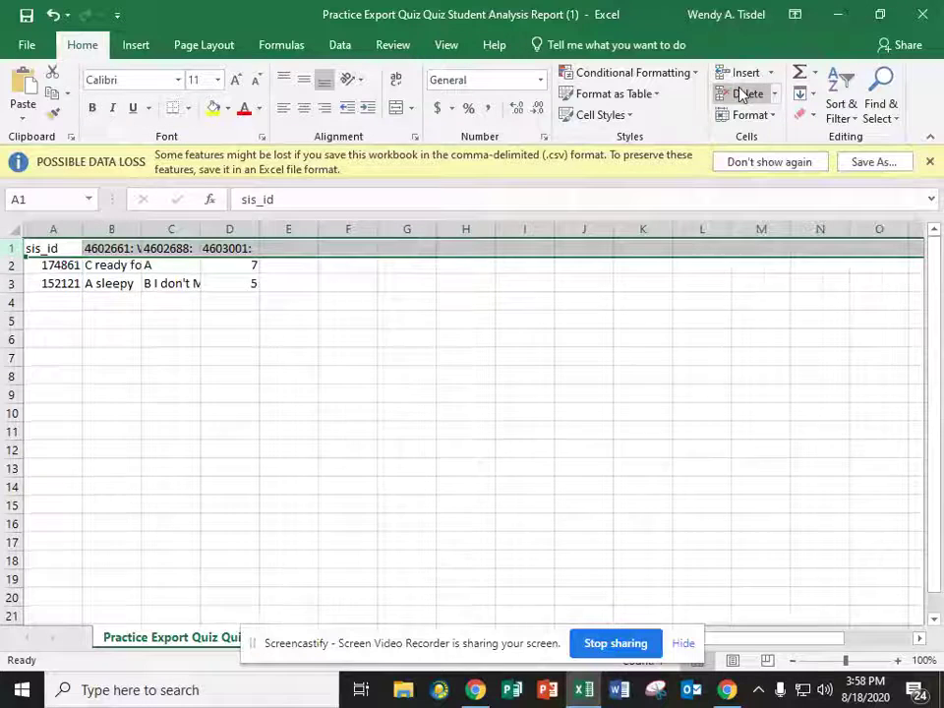
pyautogui.click(219, 354)
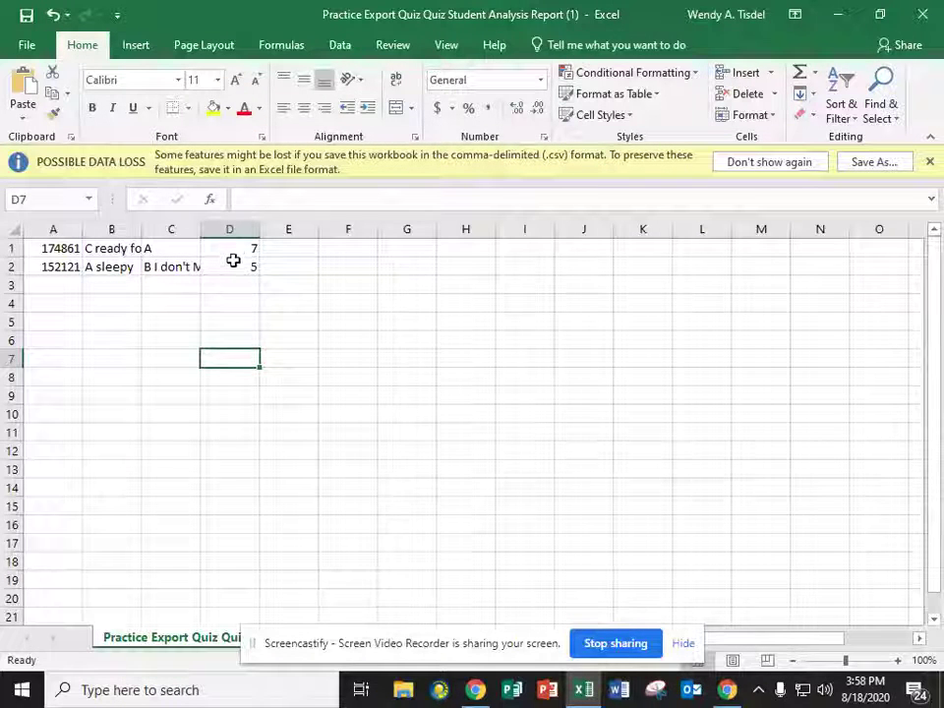
# Inspect the full answer text in cells B1, B2, C2 and C1
pyautogui.click(115, 248)
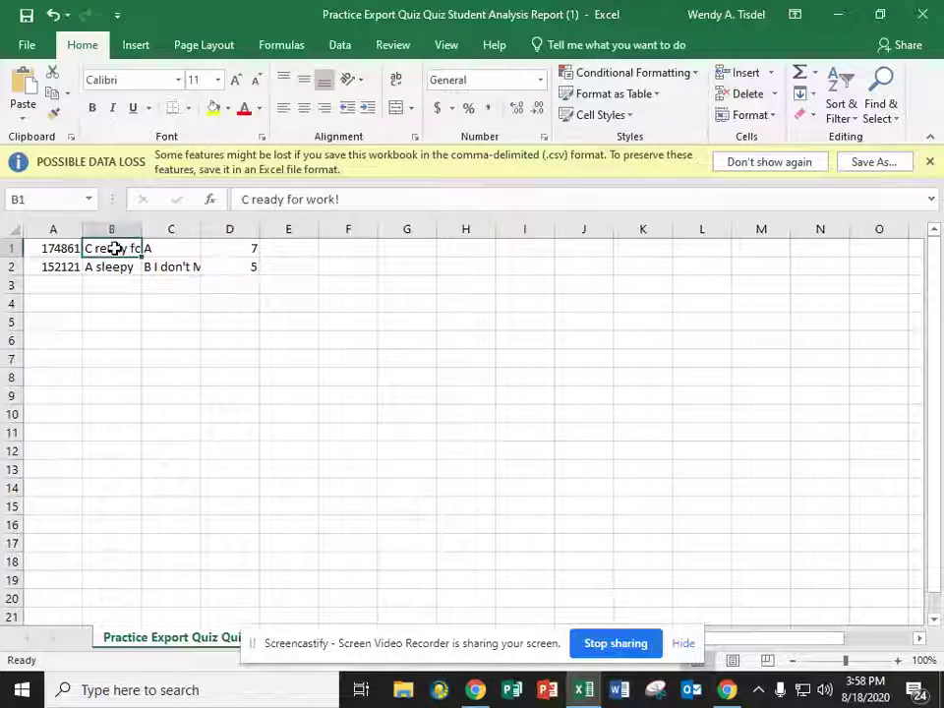
pyautogui.click(117, 271)
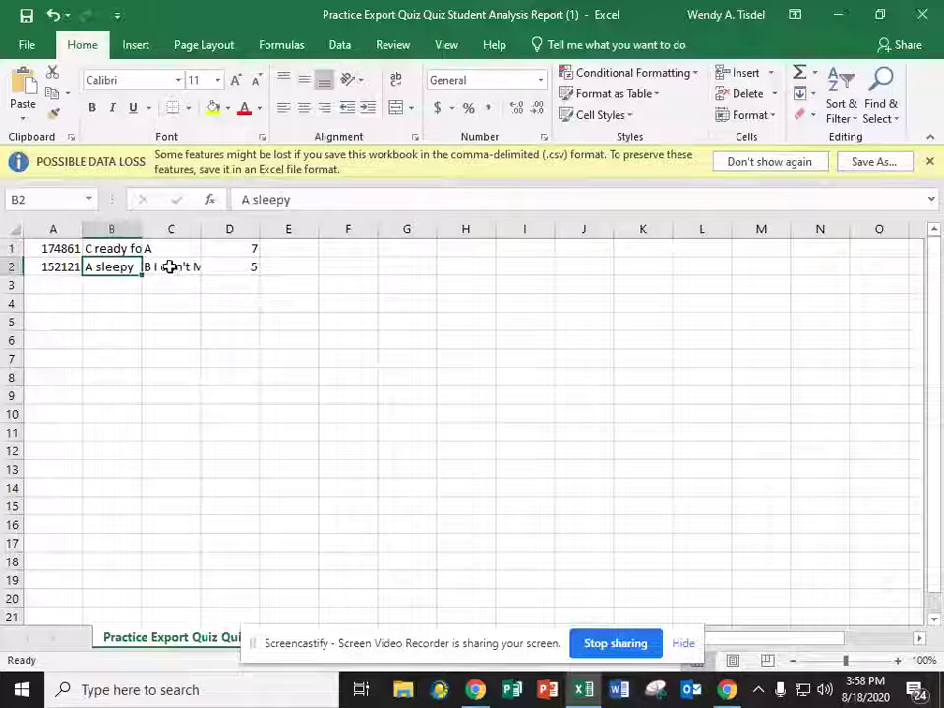
pyautogui.click(169, 266)
pyautogui.click(170, 248)
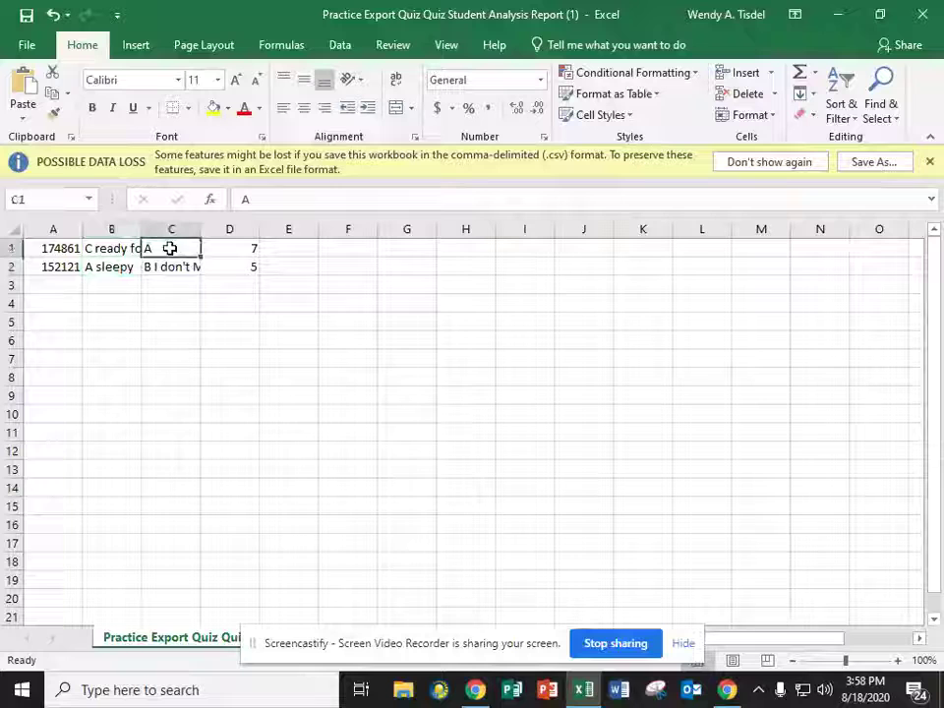
pyautogui.click(116, 248)
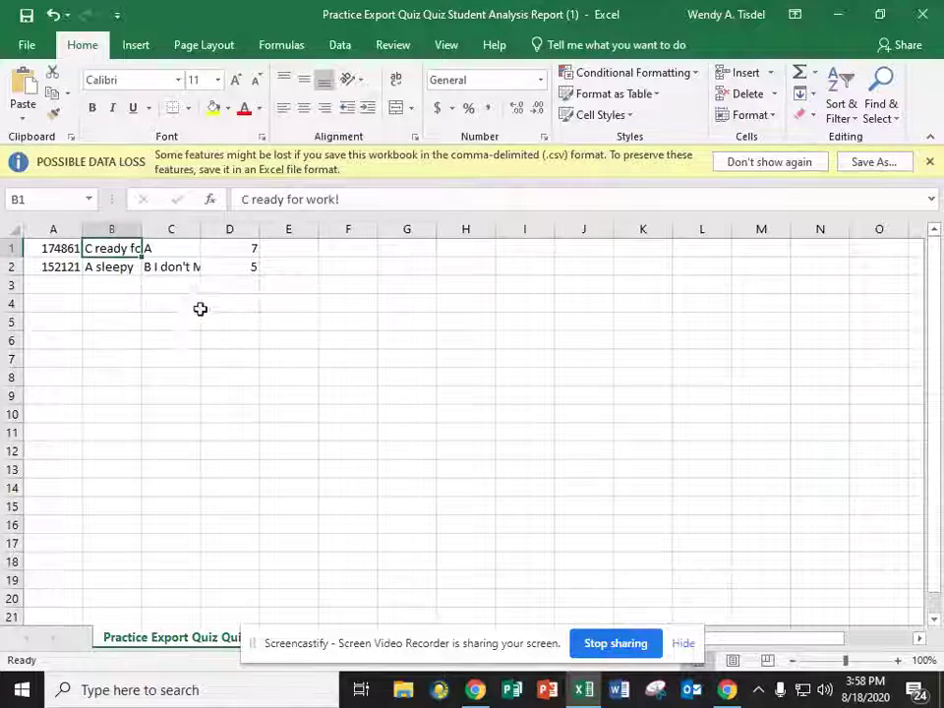
# Replace ' *' with nothing everywhere, leaving only the answer letters C, A and B
pyautogui.click(889, 125)
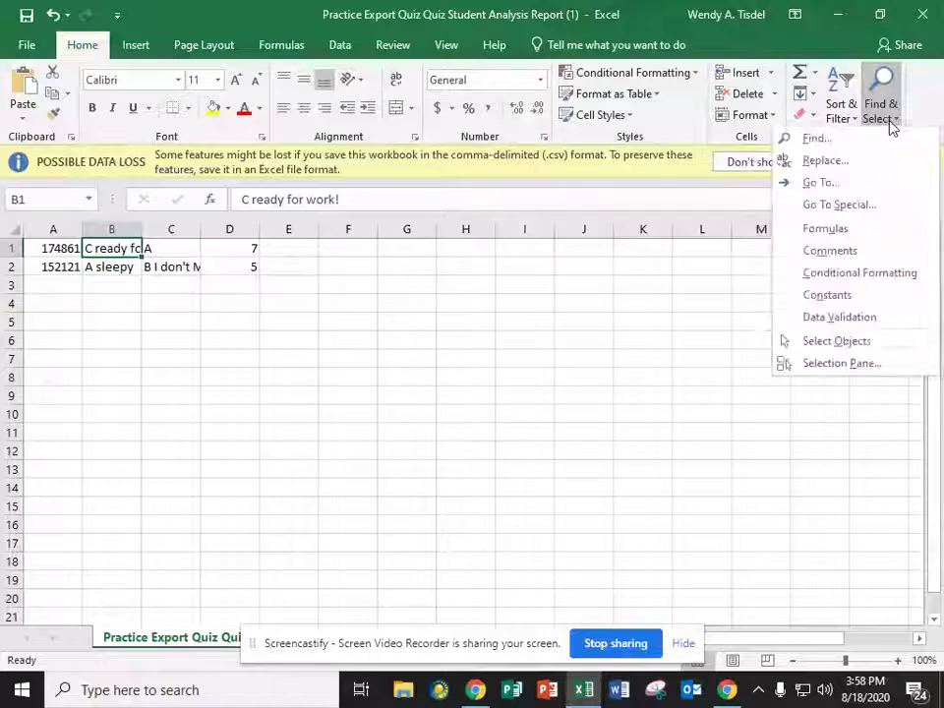
pyautogui.click(824, 160)
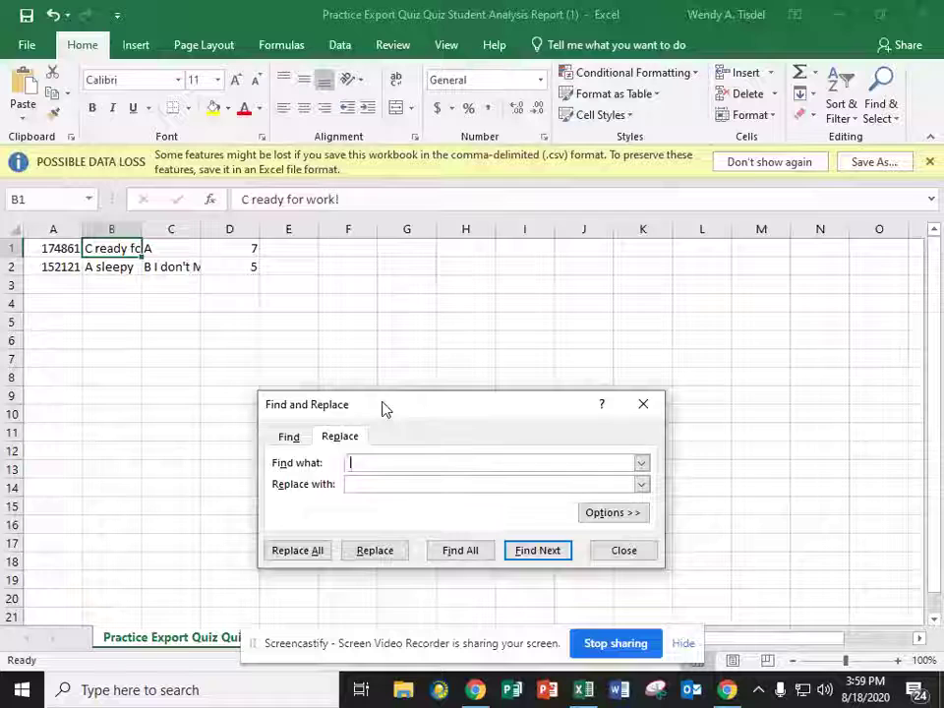
pyautogui.write('*')
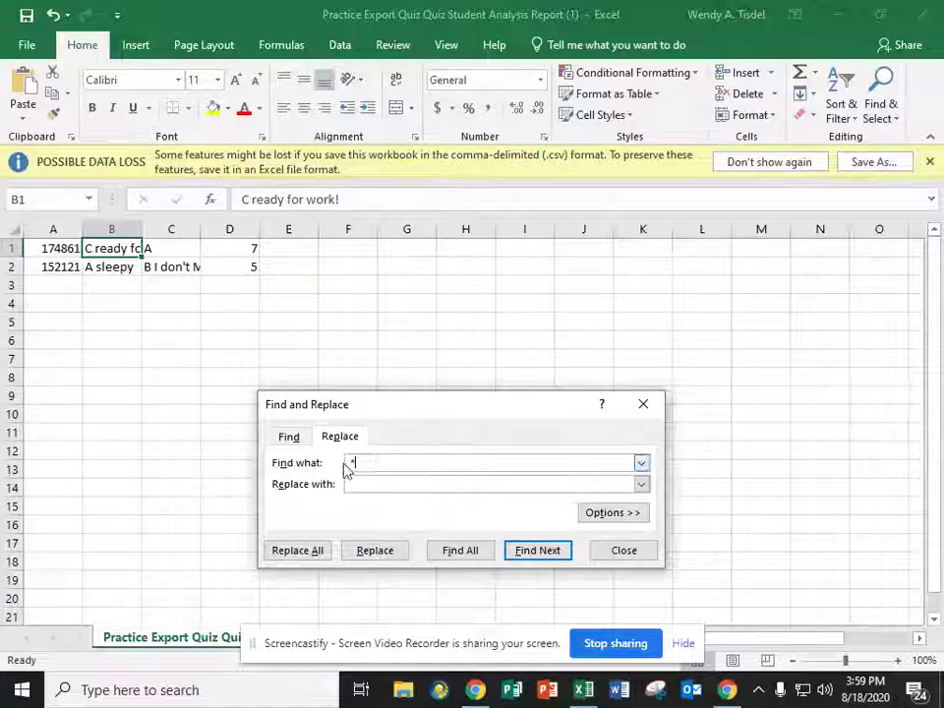
pyautogui.click(362, 484)
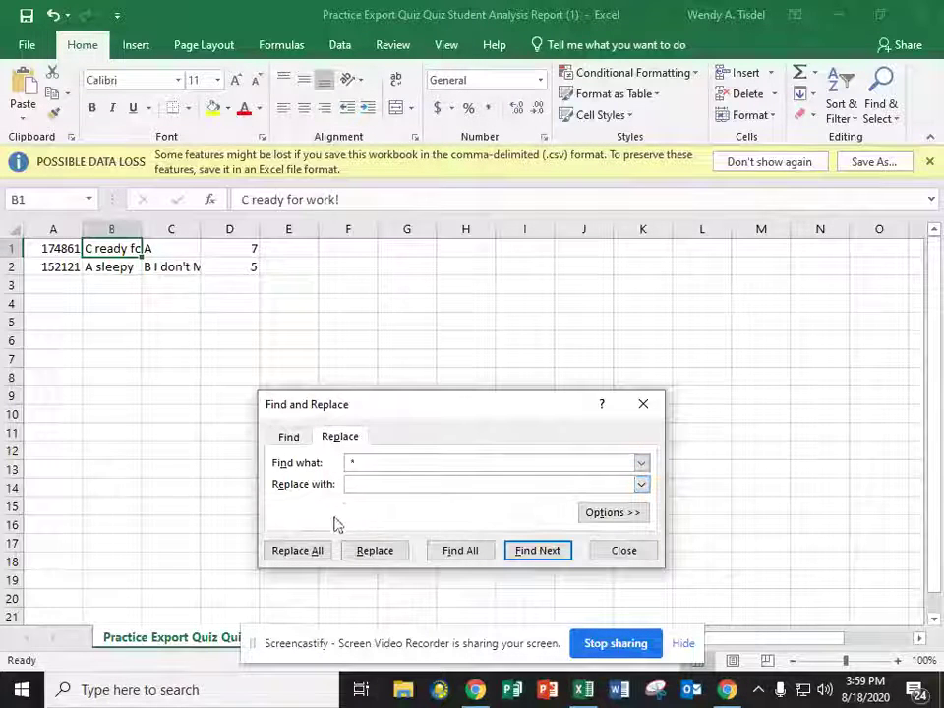
pyautogui.click(293, 554)
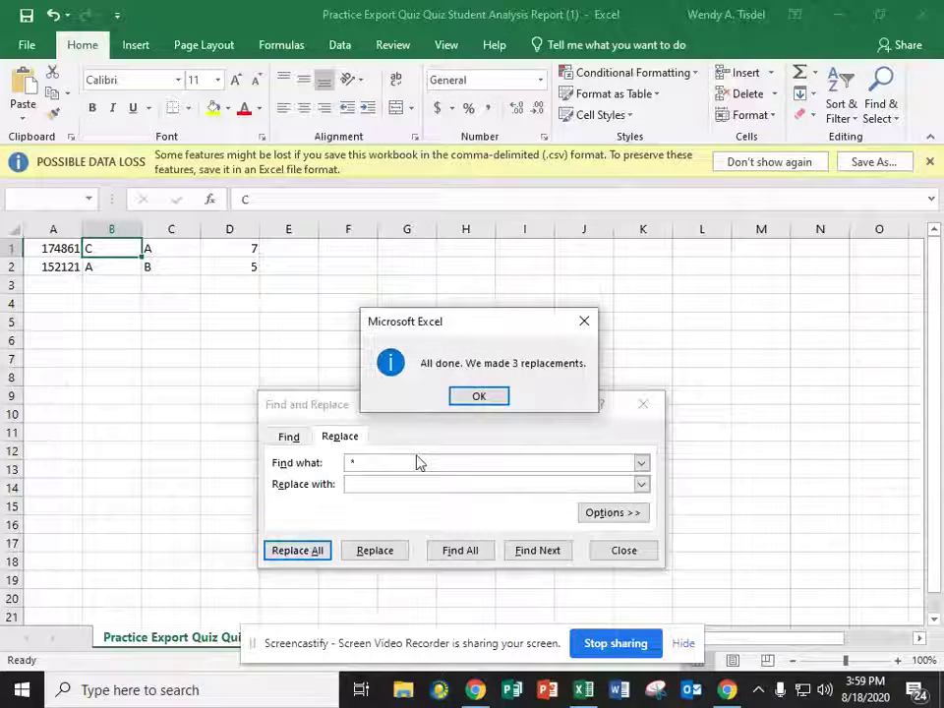
pyautogui.click(481, 396)
pyautogui.click(611, 552)
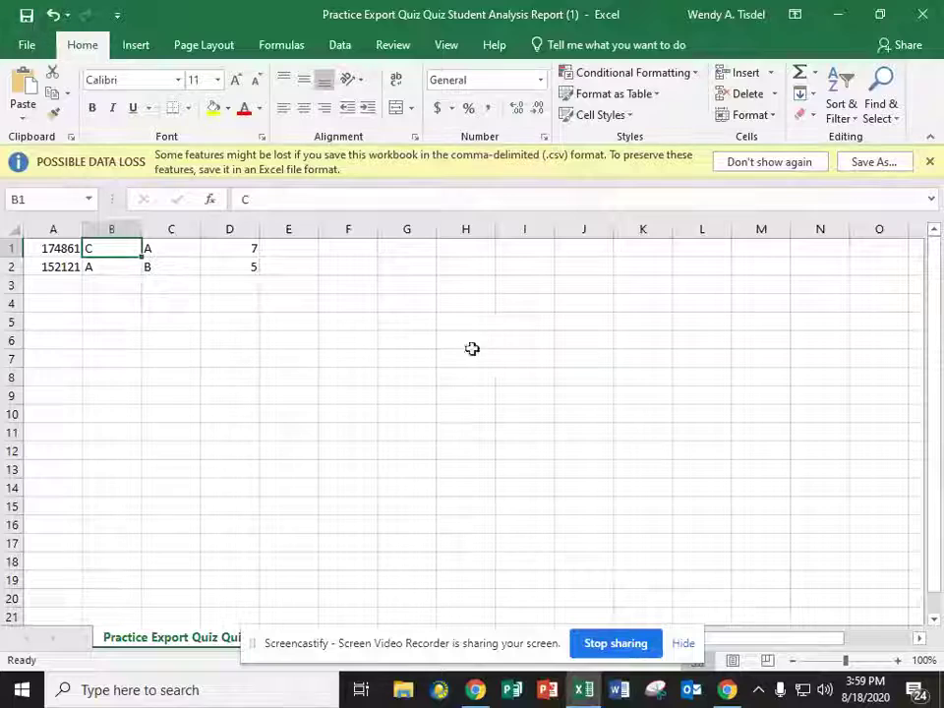
# Save the sheet in CSV format as test.csv on the Desktop, overwriting the existing file
pyautogui.click(30, 47)
pyautogui.click(48, 238)
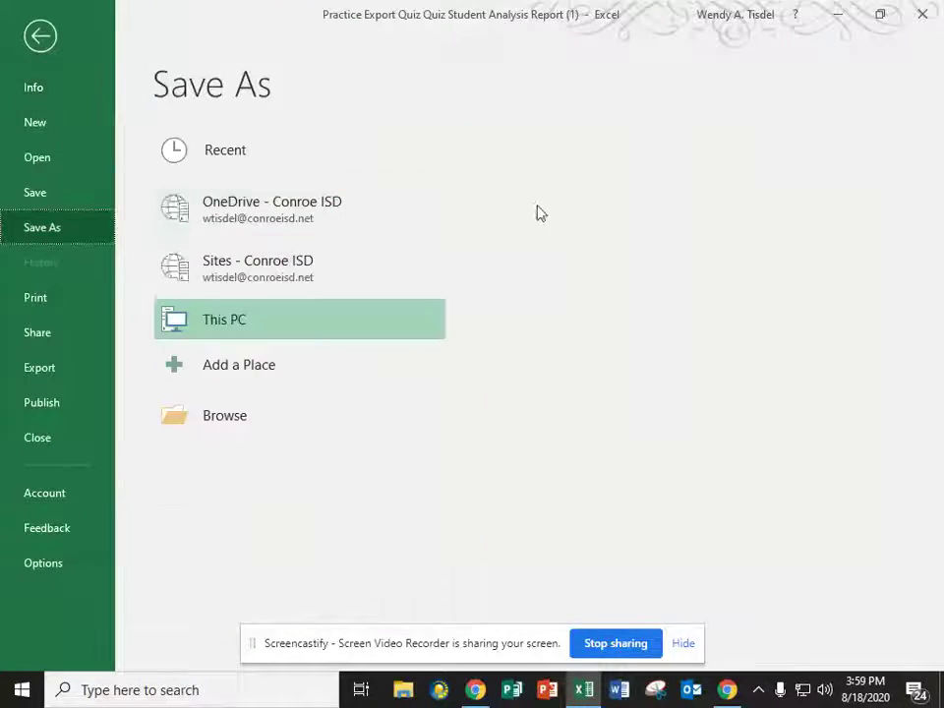
pyautogui.click(560, 332)
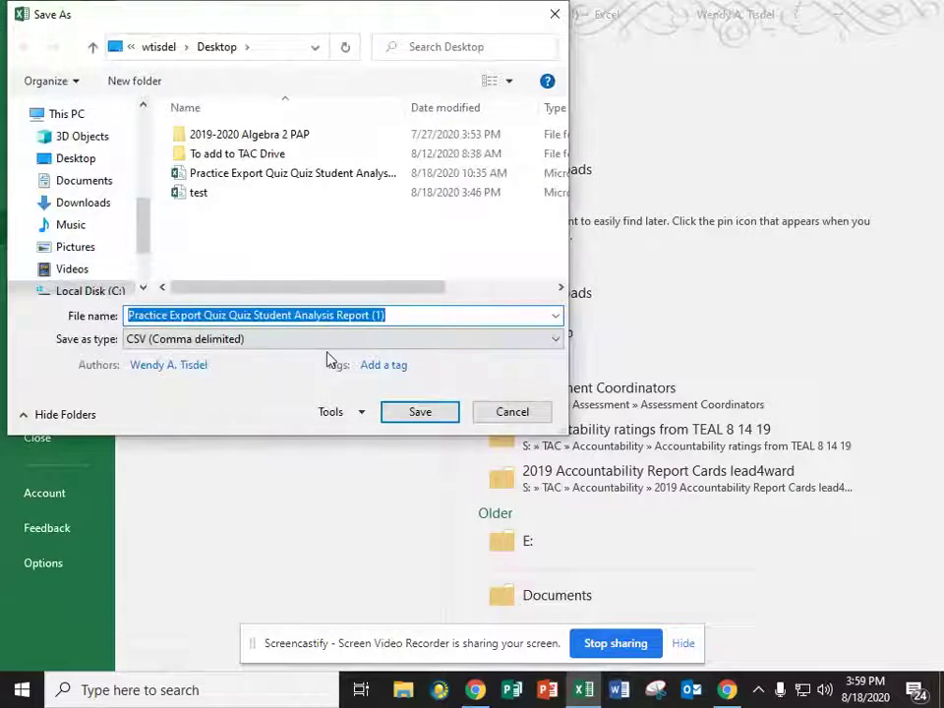
pyautogui.click(212, 193)
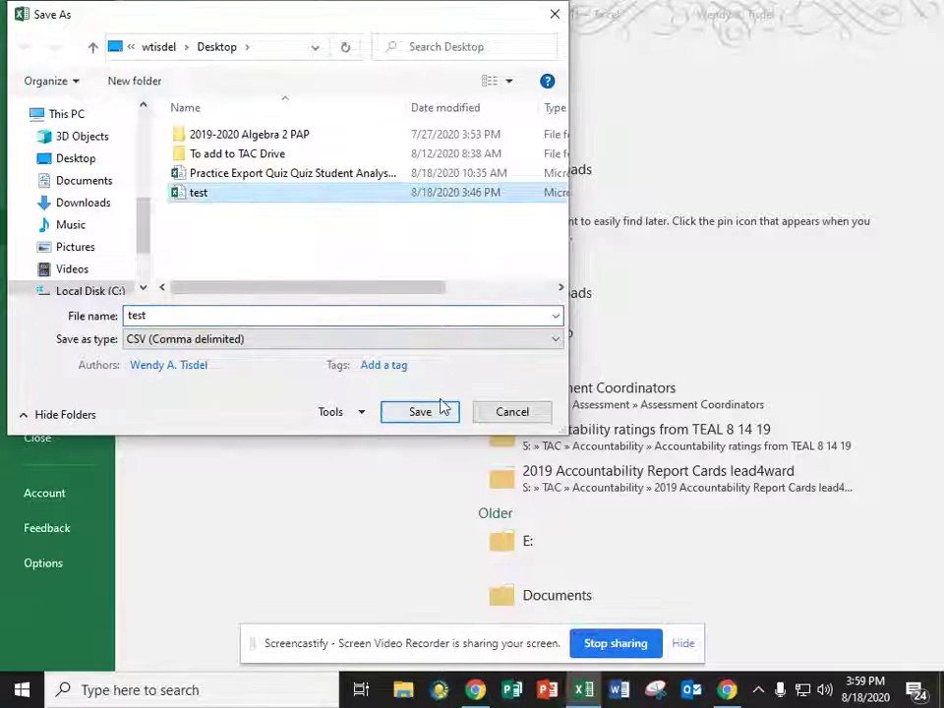
pyautogui.click(401, 424)
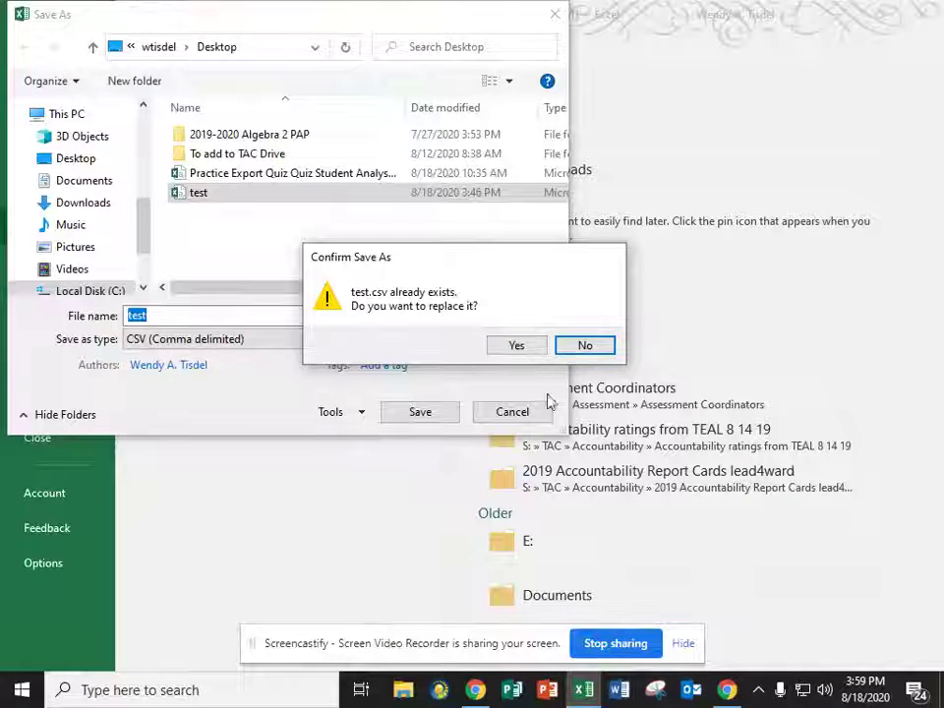
pyautogui.click(516, 347)
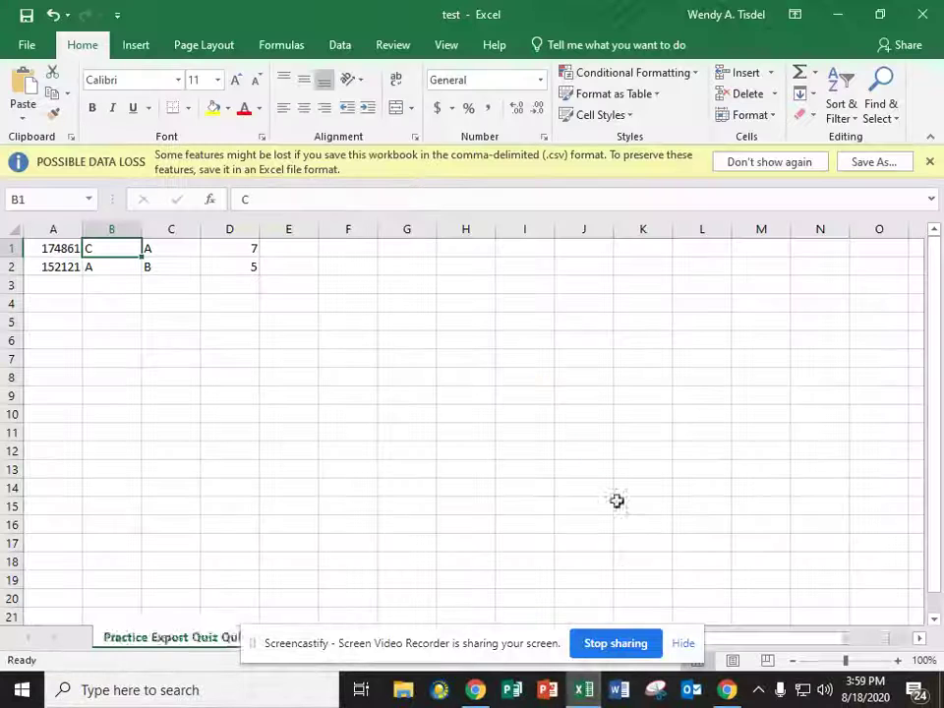
pyautogui.click(475, 691)
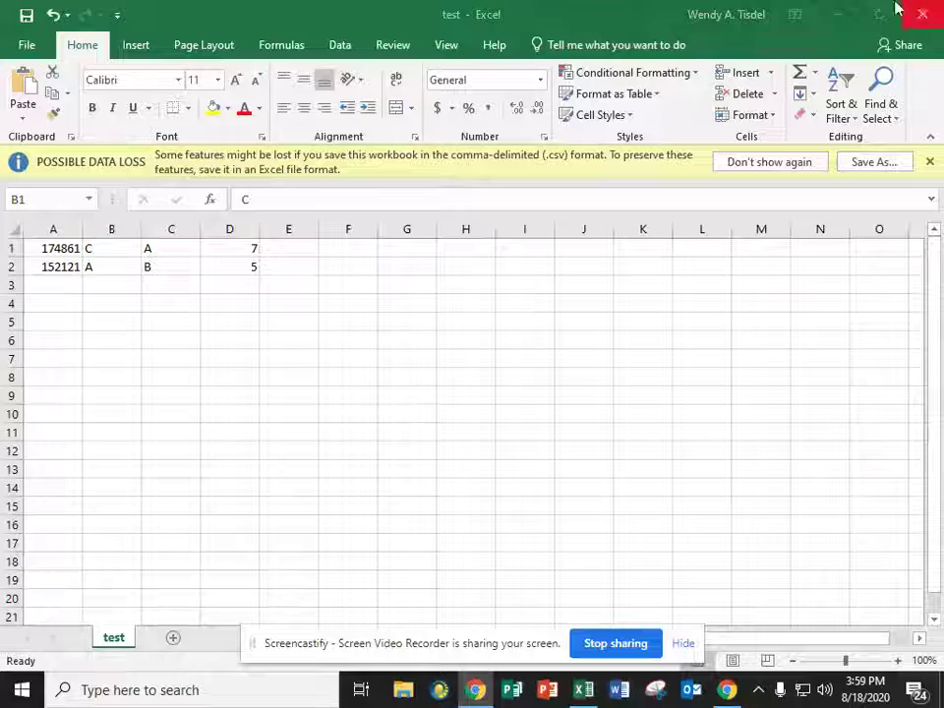
# Launch Eduphoria from the single sign-on portal and open the Aware application
pyautogui.click(832, 7)
pyautogui.click(143, 9)
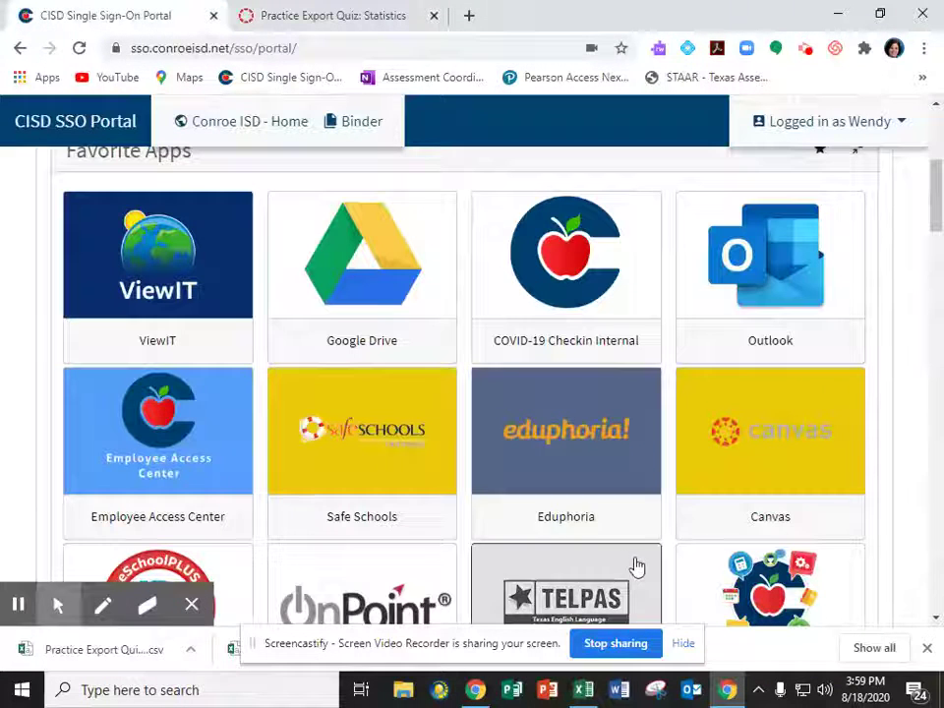
pyautogui.click(598, 537)
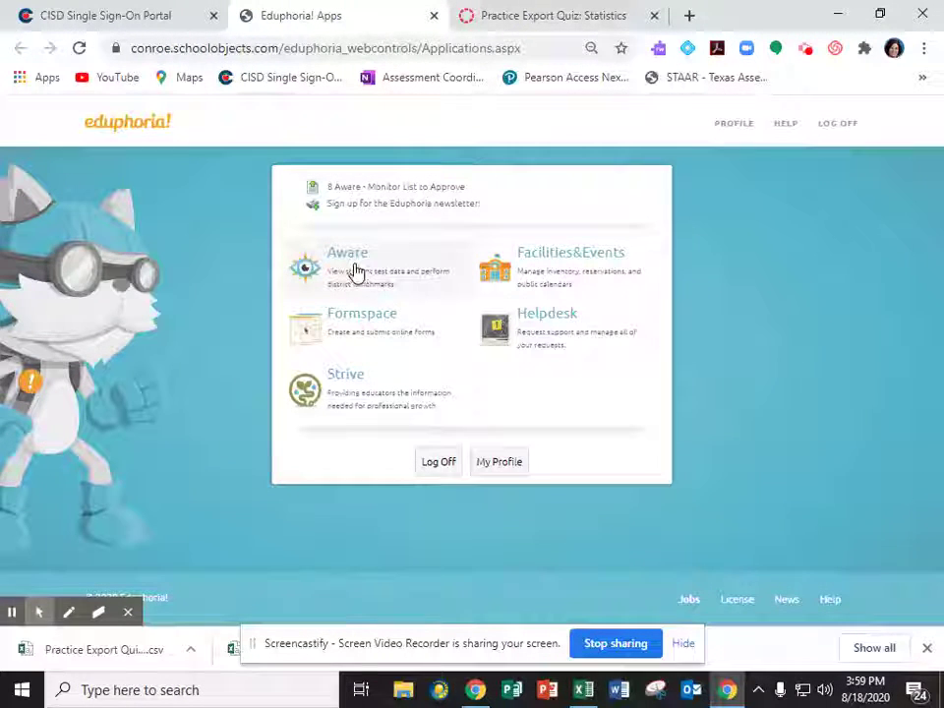
pyautogui.click(356, 271)
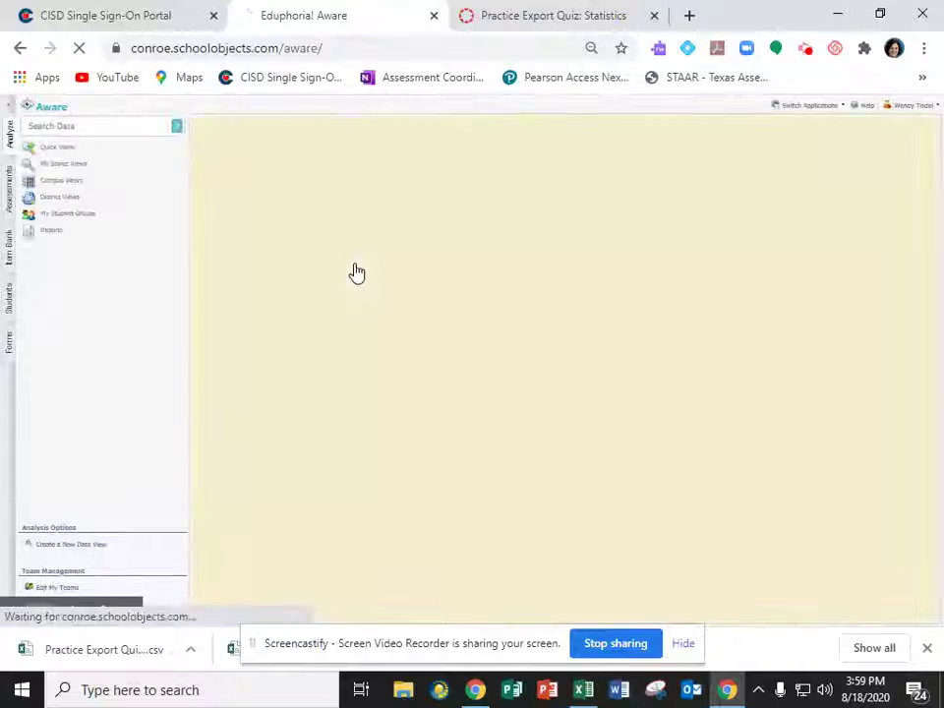
# In the Assessments tab, expand School Assessments and Armstrong Elementary School
pyautogui.click(10, 195)
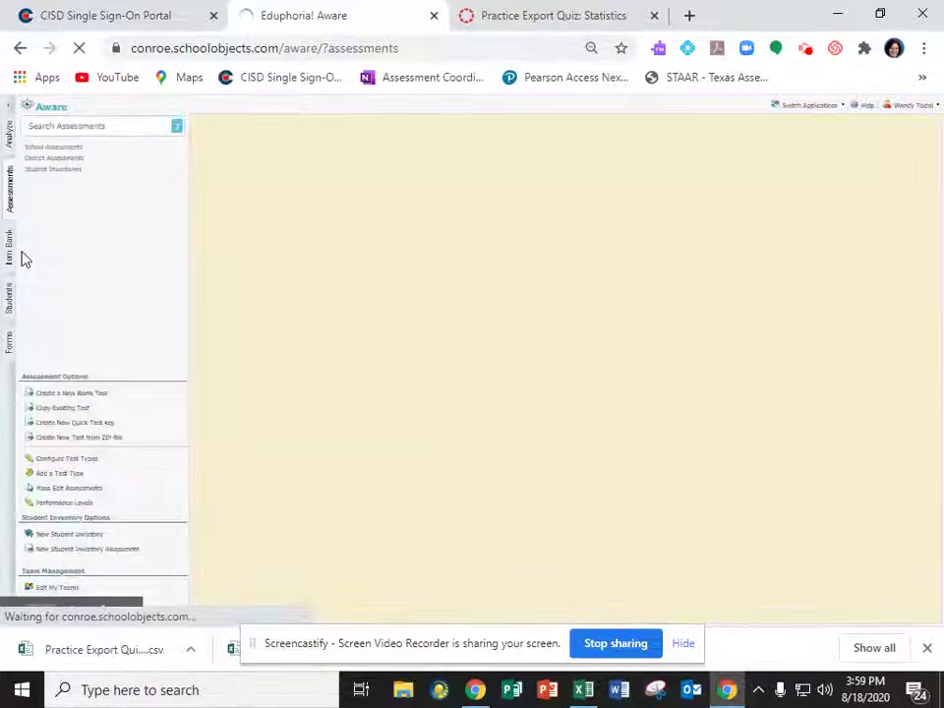
pyautogui.click(76, 153)
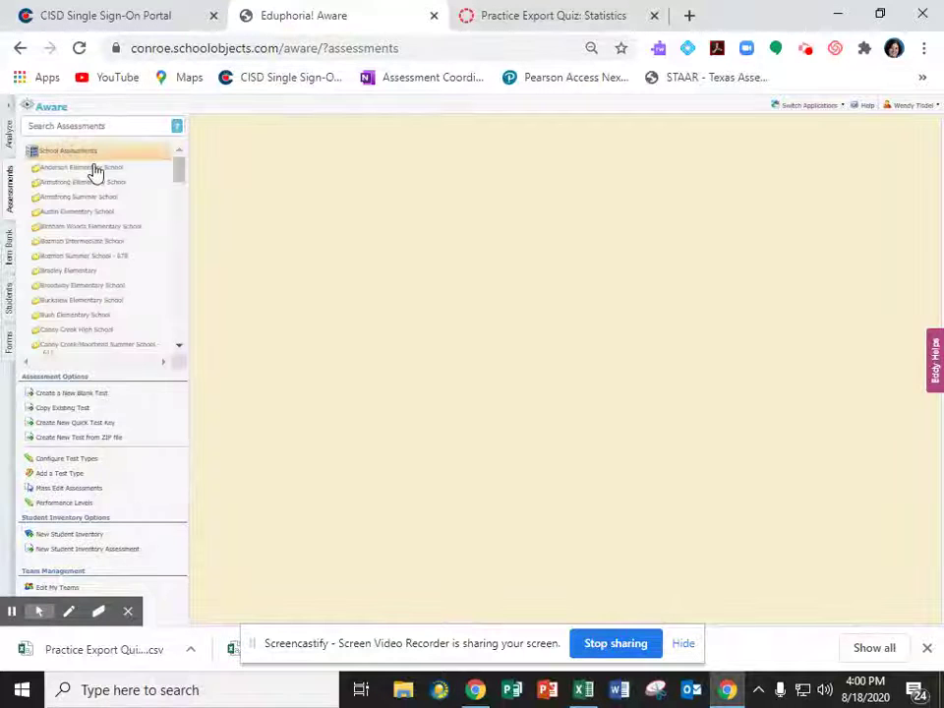
pyautogui.scroll(-2, 98, 206)
pyautogui.scroll(2, 89, 180)
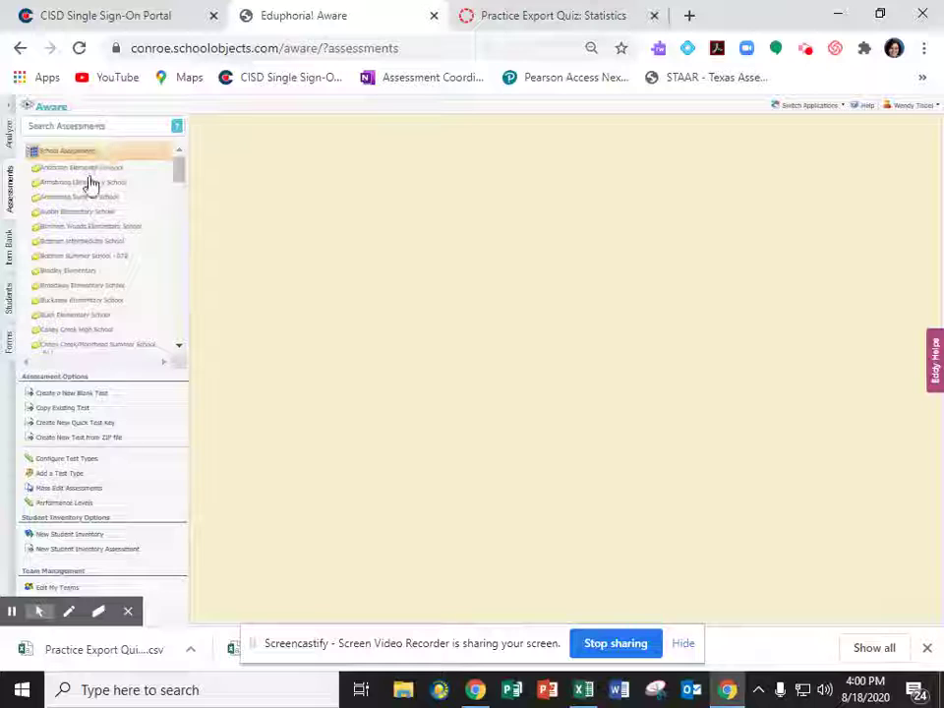
pyautogui.click(88, 183)
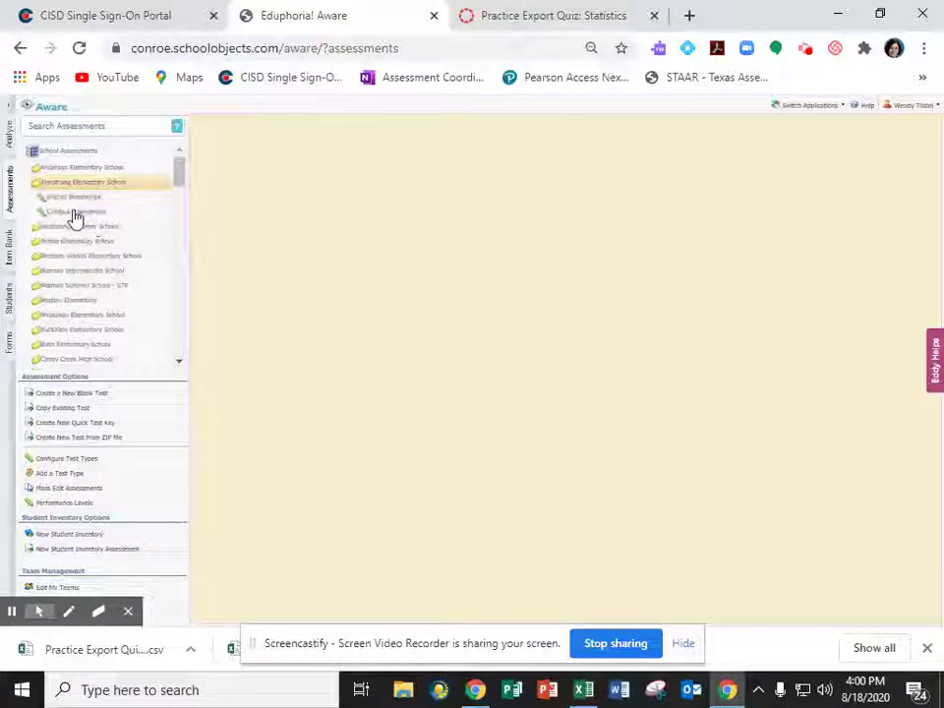
# Expand Campus Benchmark > Archived Assessments > Fourth > Math > 2018-19
pyautogui.click(73, 212)
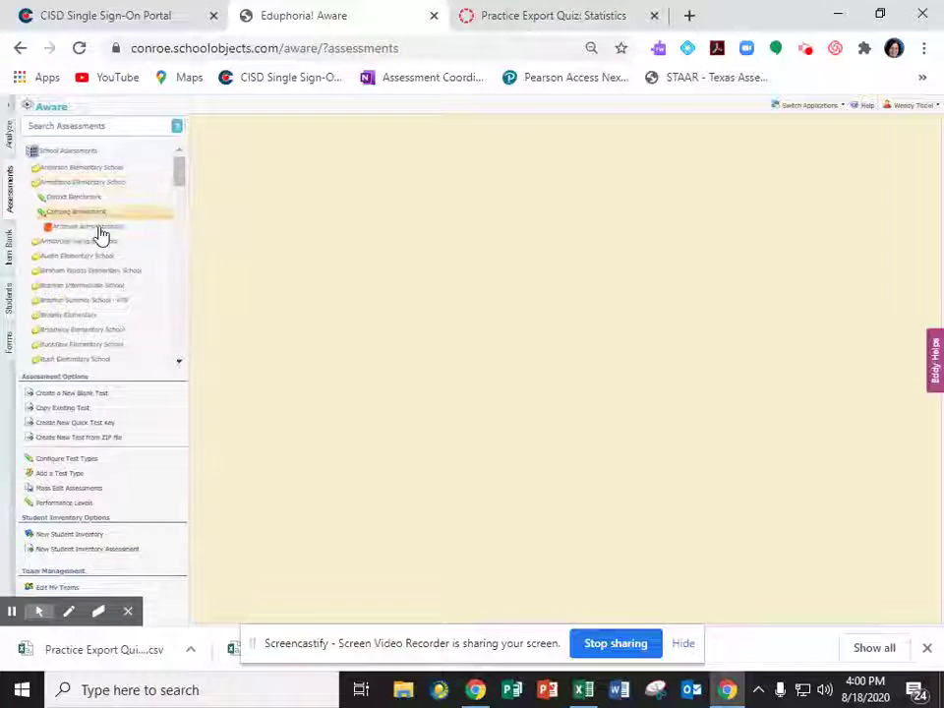
pyautogui.click(98, 229)
pyautogui.scroll(-3, 93, 279)
pyautogui.click(65, 194)
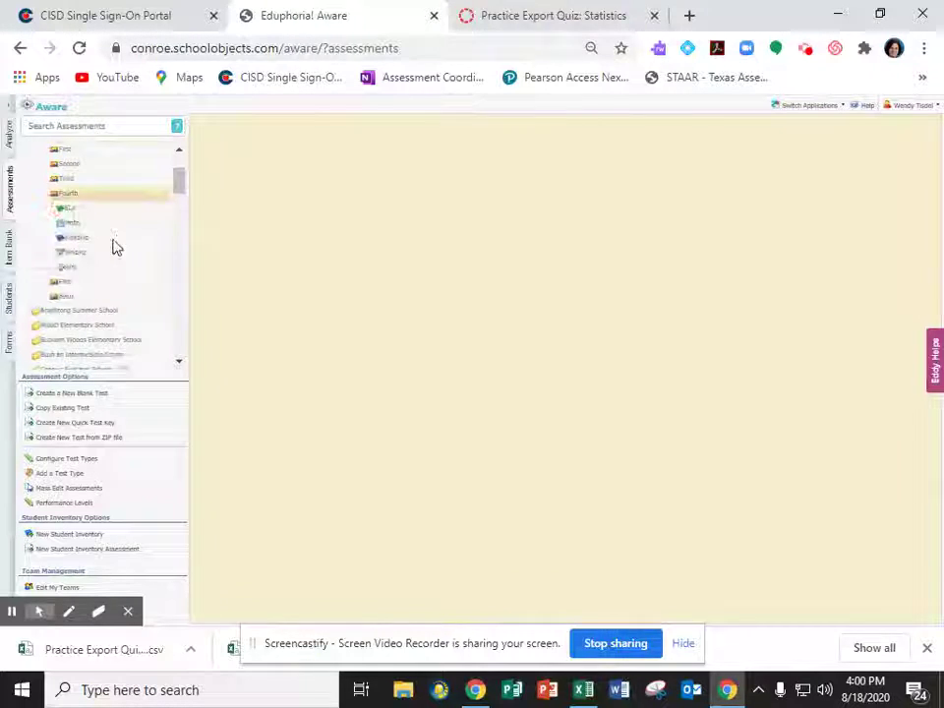
pyautogui.click(85, 228)
pyautogui.scroll(-2, 92, 278)
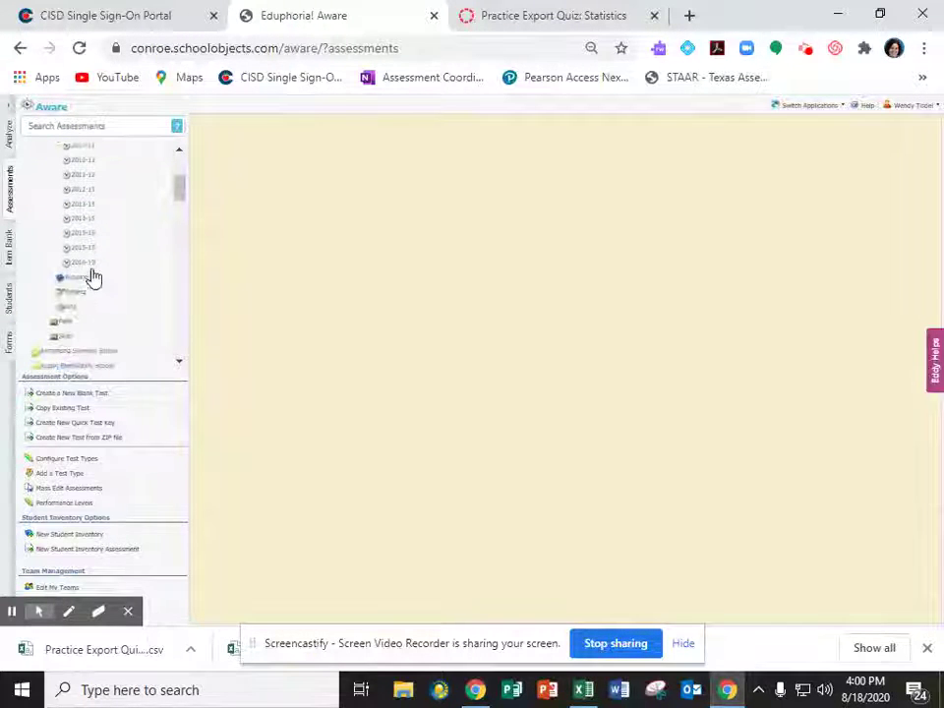
pyautogui.click(92, 266)
# Open the Armstrong 2018-19 4th Grade Math CA #1 test's Administration > Collection settings and start an upload
pyautogui.click(116, 283)
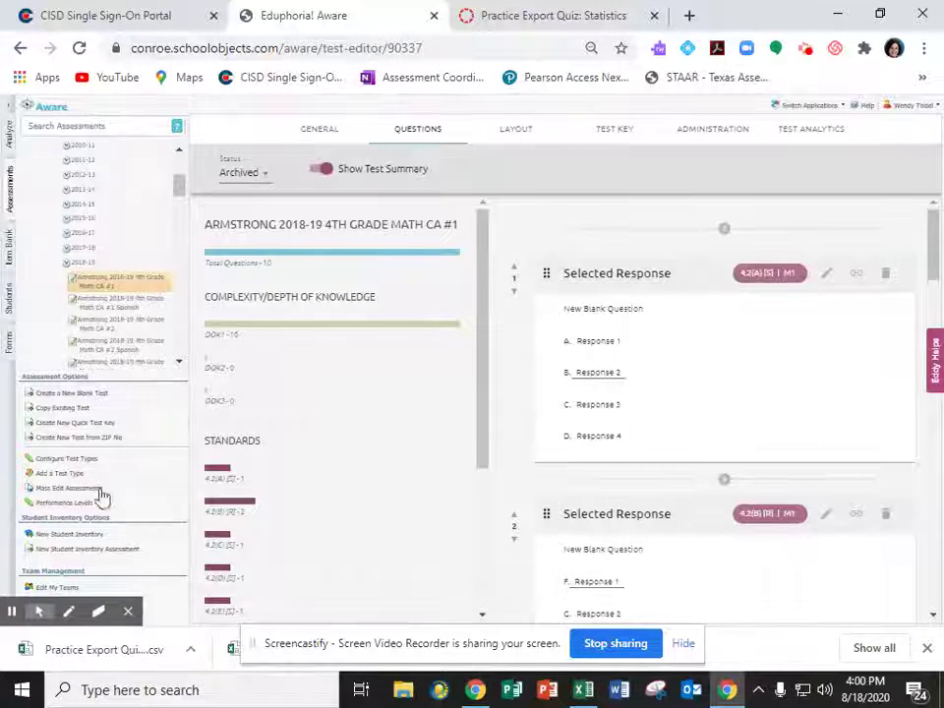
pyautogui.click(701, 140)
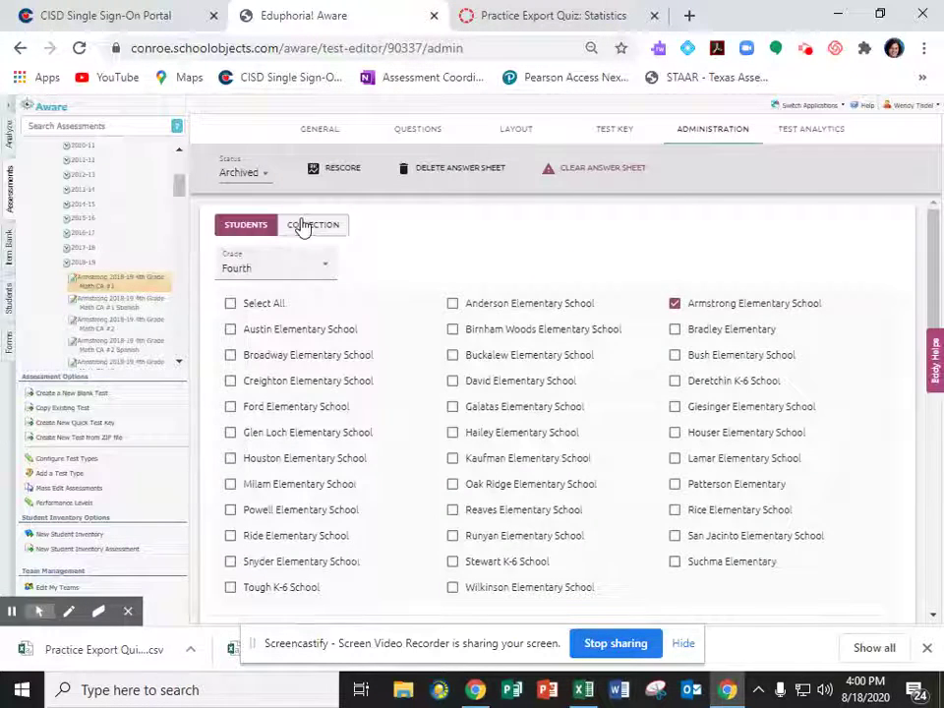
pyautogui.click(311, 226)
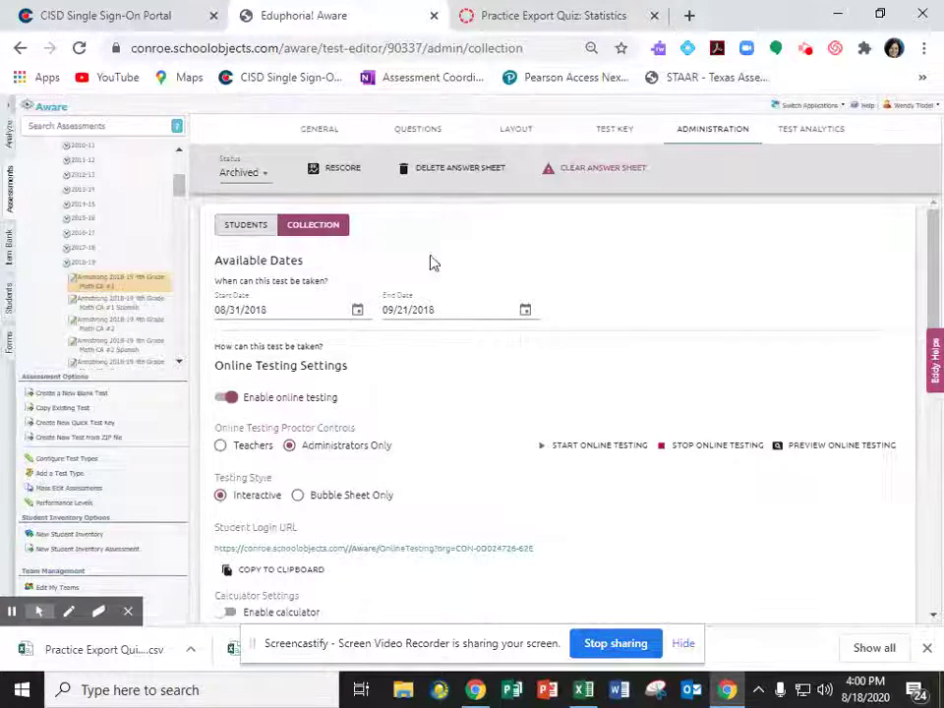
pyautogui.scroll(-5, 387, 280)
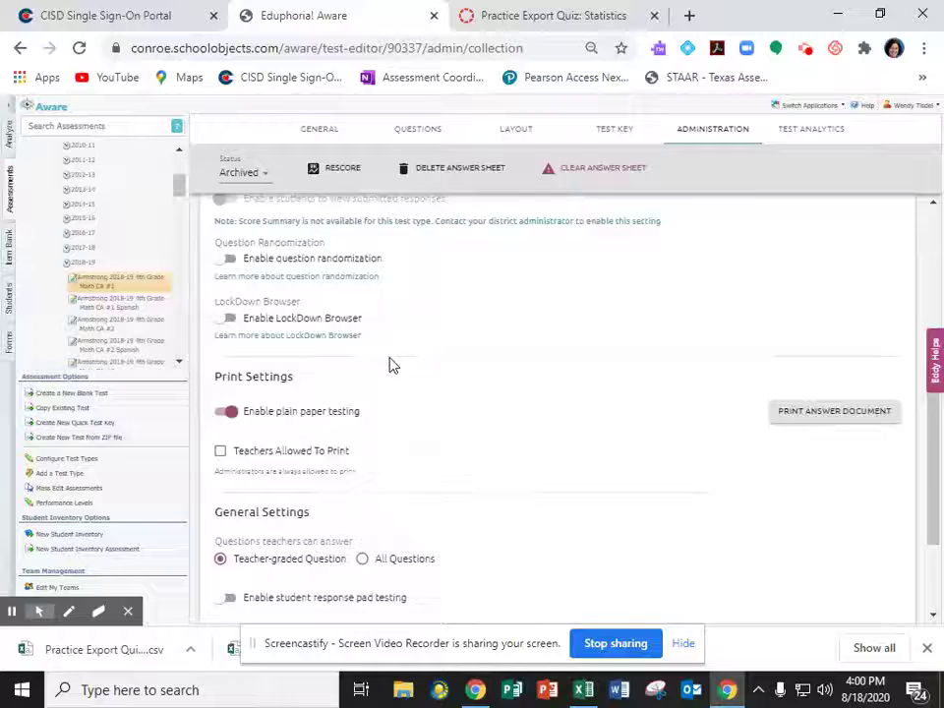
pyautogui.scroll(-2, 389, 365)
pyautogui.click(260, 562)
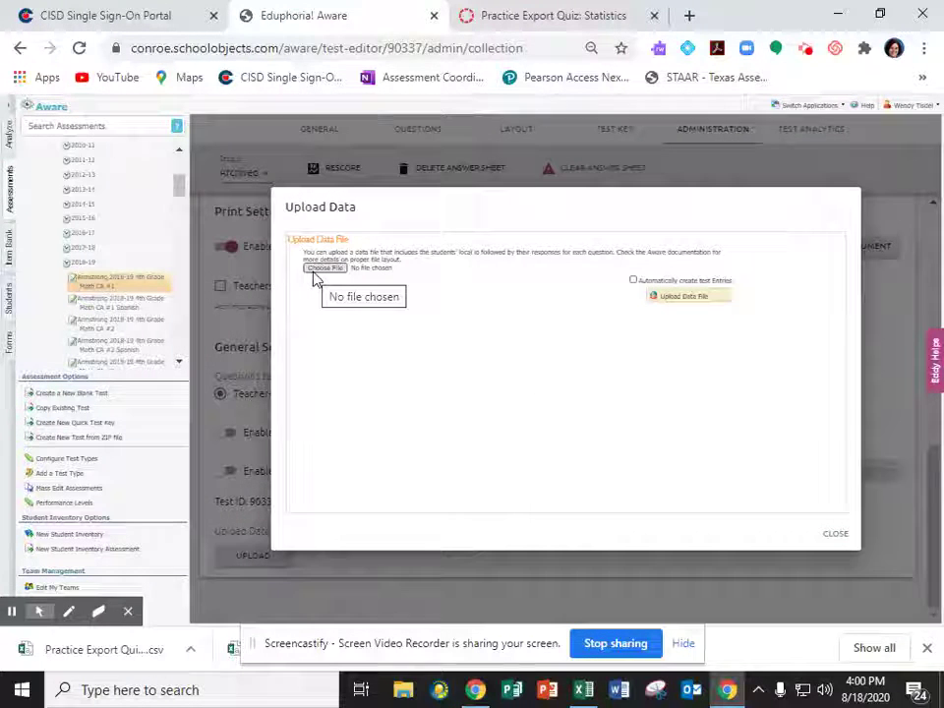
# Attach test.csv from the Desktop as the Upload Data file, with automatic test entry creation on
pyautogui.click(317, 269)
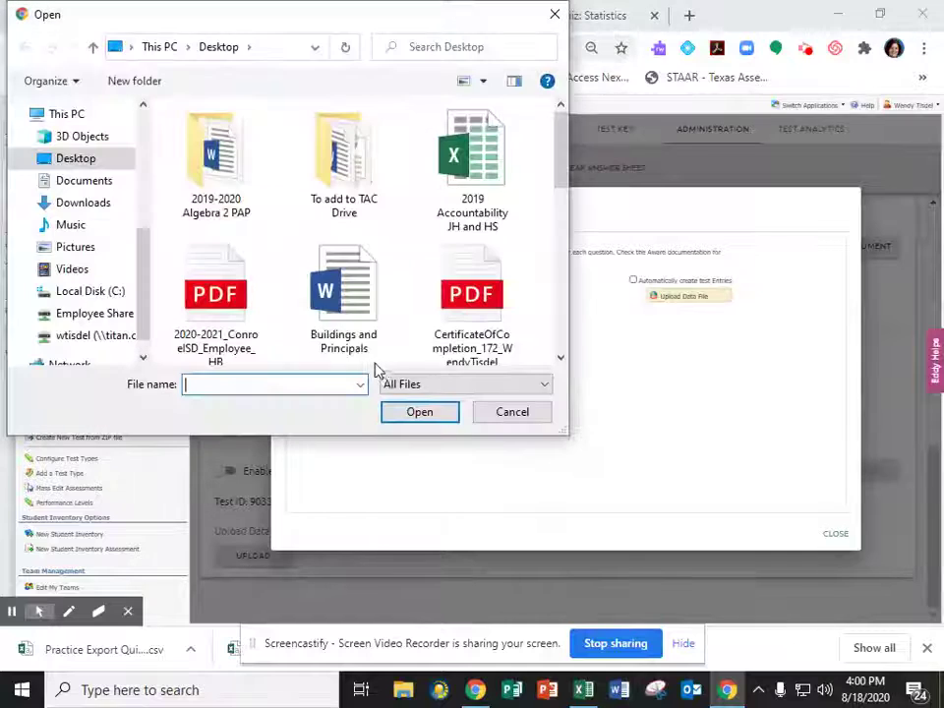
pyautogui.scroll(-3, 284, 185)
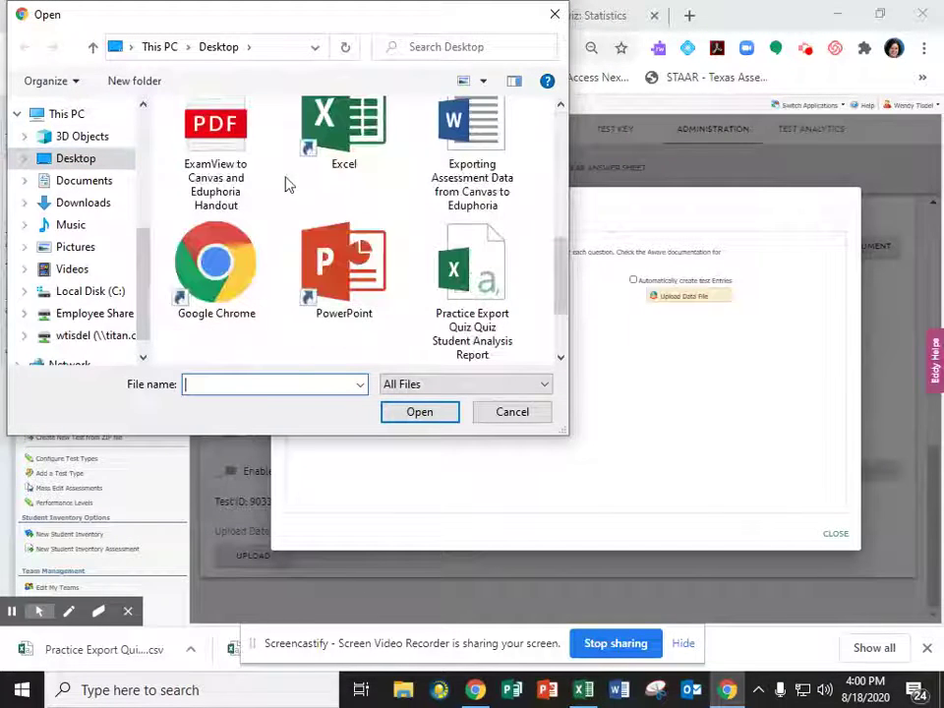
pyautogui.scroll(-1, 351, 234)
pyautogui.click(248, 329)
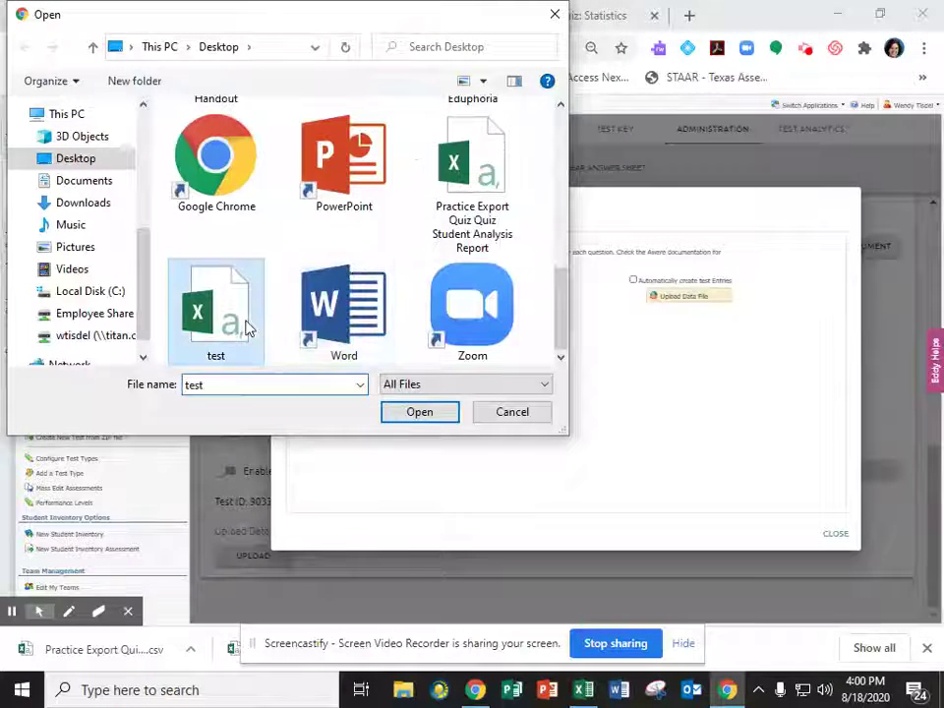
pyautogui.click(417, 413)
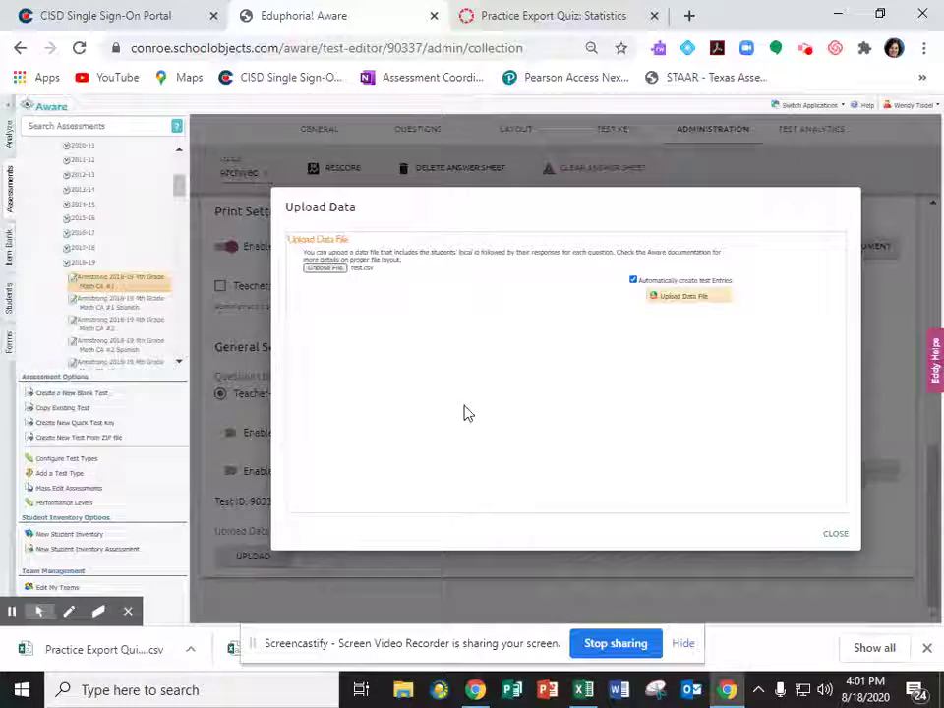
# Close the Upload Data dialog and switch to the Analyze section listing data views and reports
pyautogui.click(832, 536)
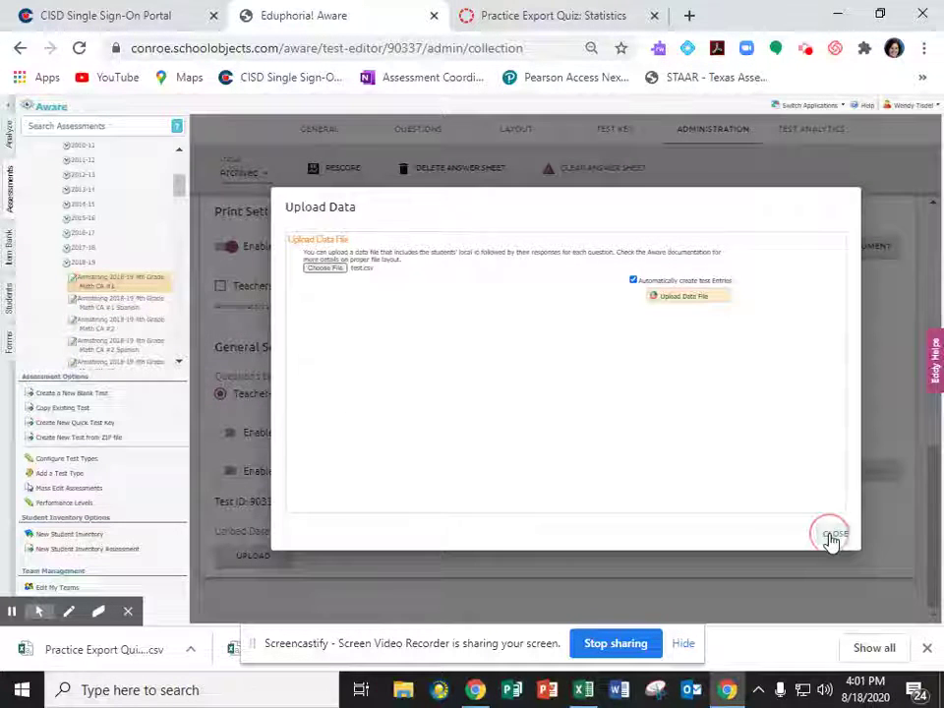
pyautogui.click(8, 136)
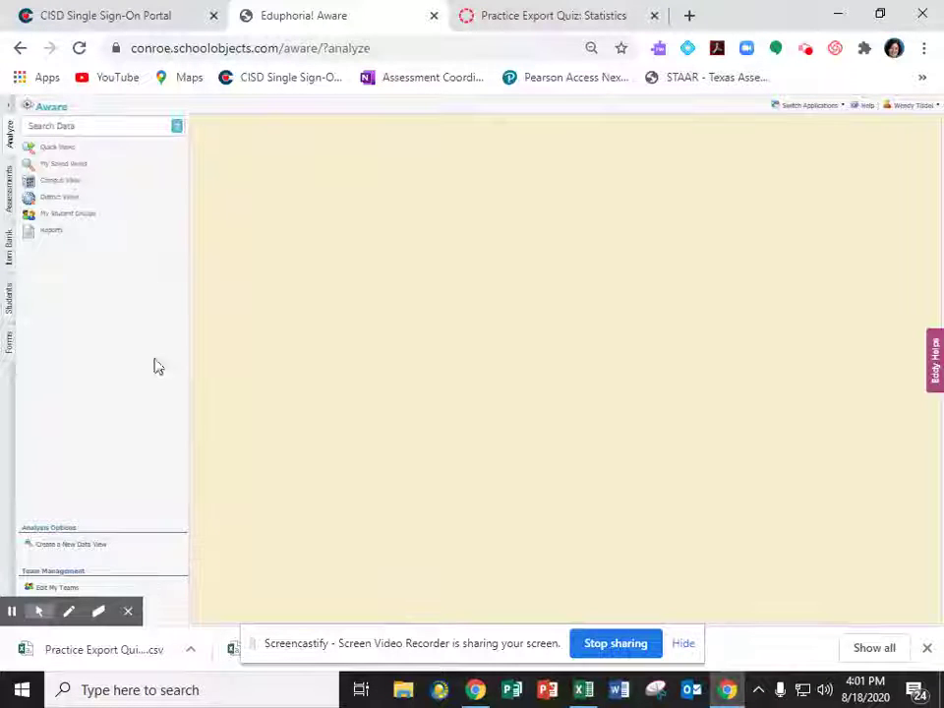
pyautogui.moveTo(94, 621)
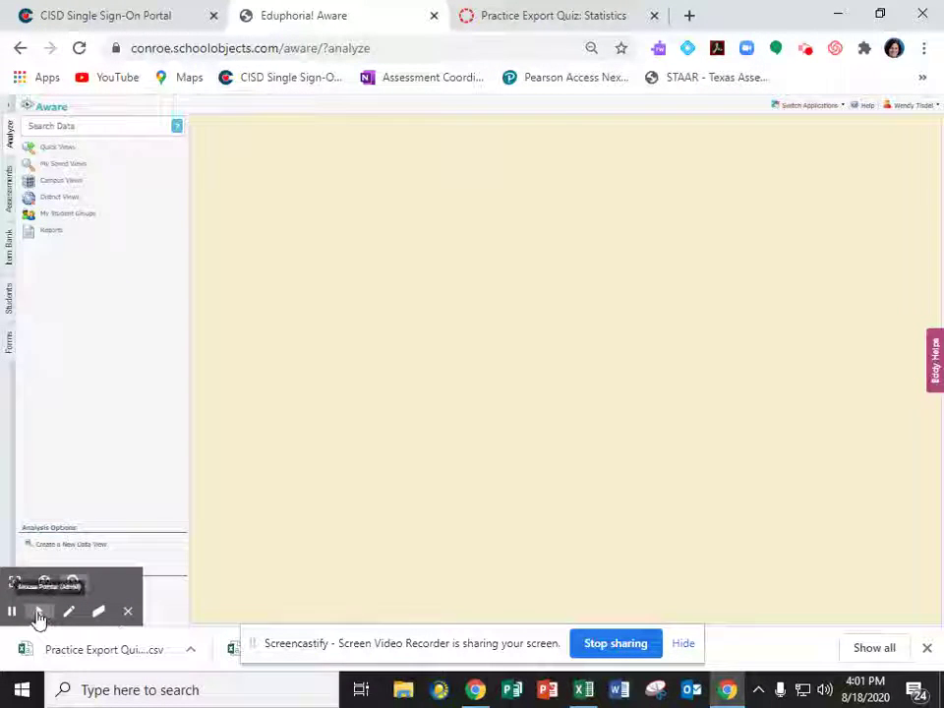